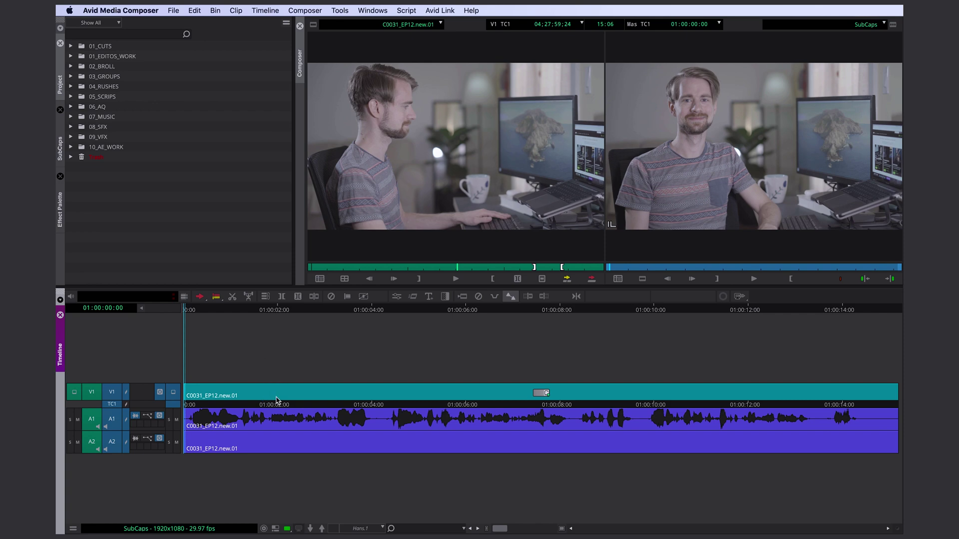
- Add a new video track V2 and apply the SubCap generator effect to its filler
{"action": "key", "text": "super+y"}
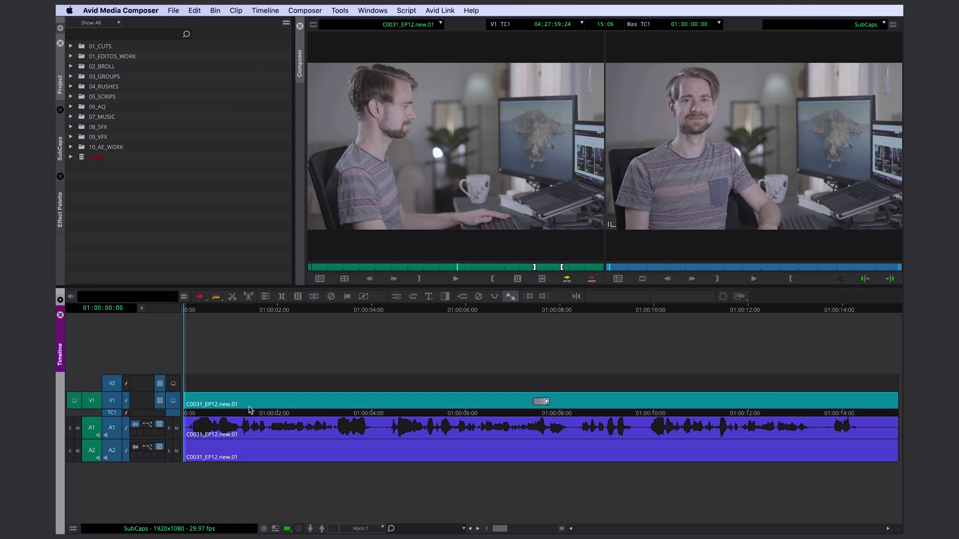
{"action": "left_click", "coordinate": [59, 218]}
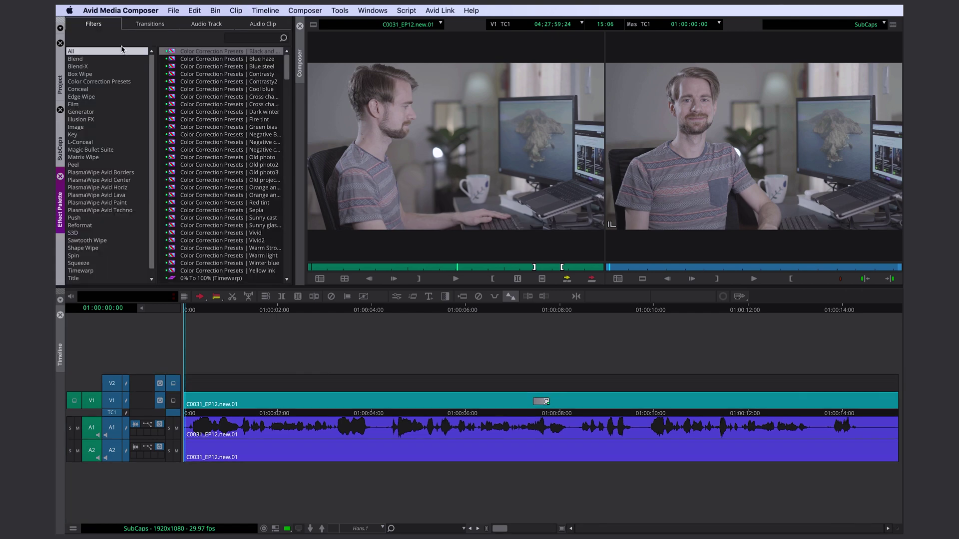
{"action": "left_click", "coordinate": [112, 112]}
{"action": "left_click", "coordinate": [186, 52]}
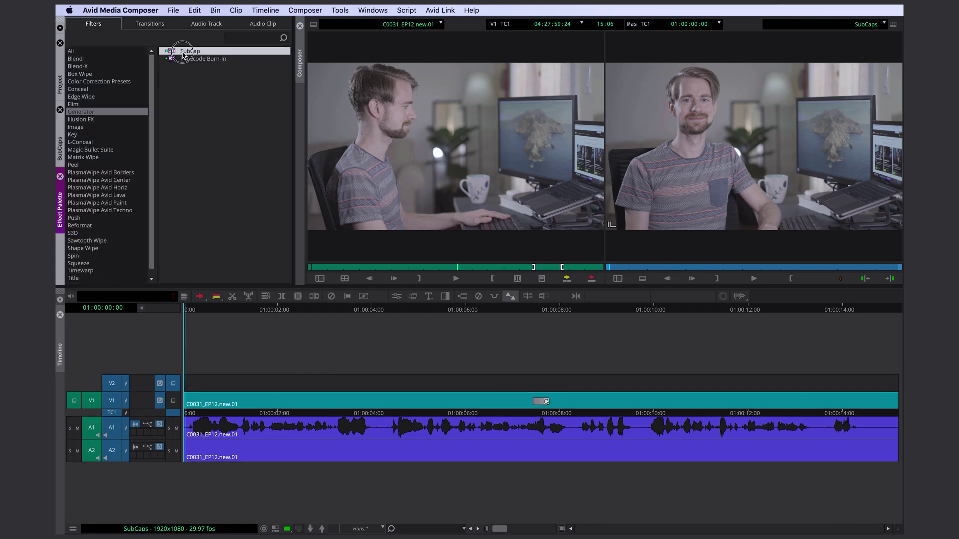
{"action": "left_click_drag", "start_coordinate": [165, 52], "coordinate": [201, 394]}
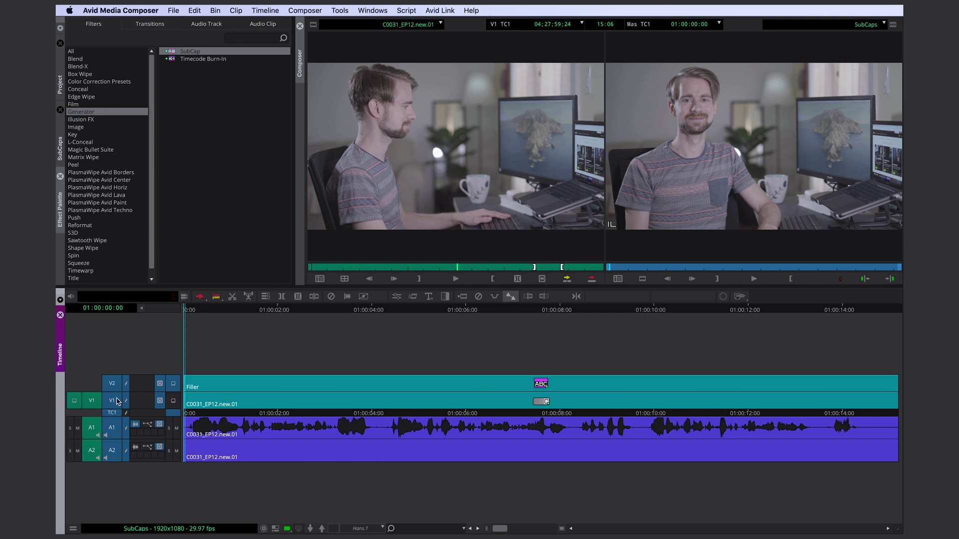
- Copy "Hello everyone," from the TextEdit note and paste it as the caption text of the SubCap effect on V2
{"action": "left_click", "coordinate": [196, 388]}
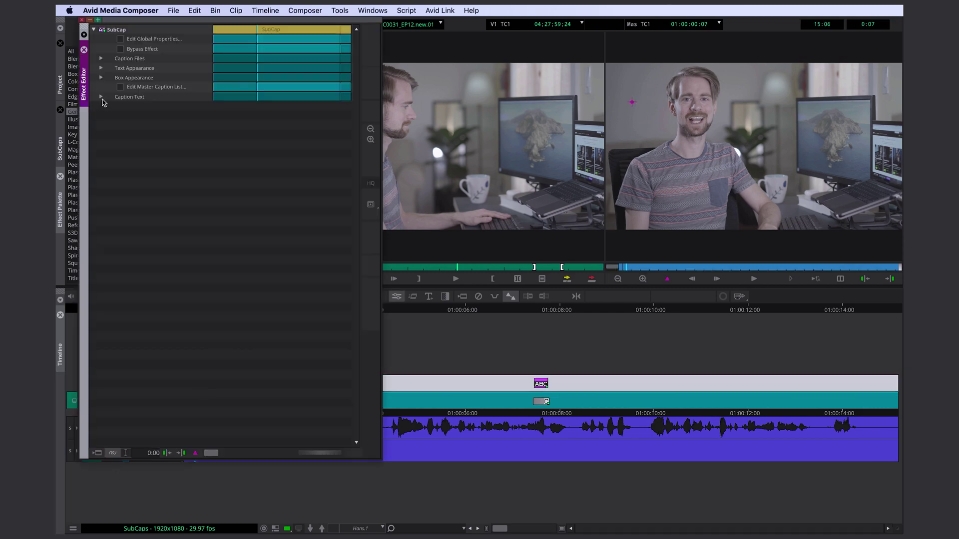
{"action": "left_click", "coordinate": [102, 96]}
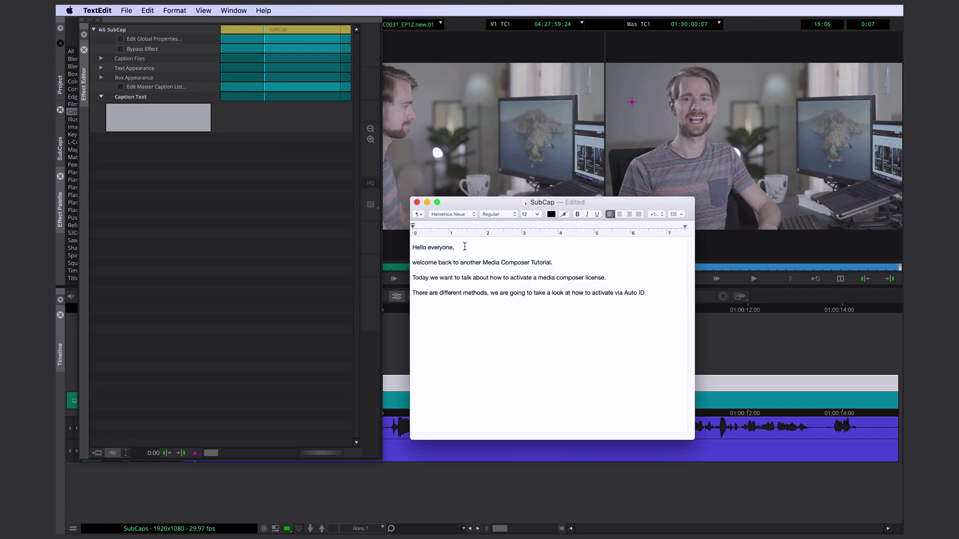
{"action": "left_click_drag", "start_coordinate": [466, 246], "coordinate": [394, 245]}
{"action": "key", "text": "super+c"}
{"action": "left_click", "coordinate": [194, 148]}
{"action": "left_click", "coordinate": [176, 120]}
{"action": "key", "text": "super+v"}
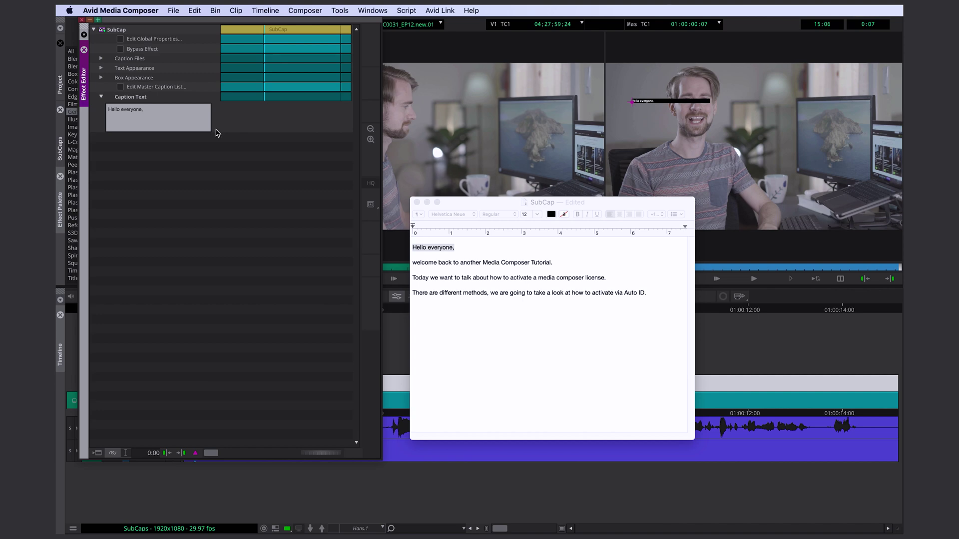
{"action": "type", "text": "hdhdhdghdg"}
{"action": "key", "text": "BackSpace"}
{"action": "key", "text": "BackSpace"}
{"action": "key", "text": "BackSpace"}
{"action": "key", "text": "BackSpace"}
{"action": "key", "text": "BackSpace"}
{"action": "key", "text": "BackSpace"}
{"action": "key", "text": "BackSpace"}
{"action": "key", "text": "BackSpace"}
{"action": "key", "text": "BackSpace"}
{"action": "key", "text": "BackSpace"}
{"action": "key", "text": "BackSpace"}
{"action": "left_click", "coordinate": [217, 132]}
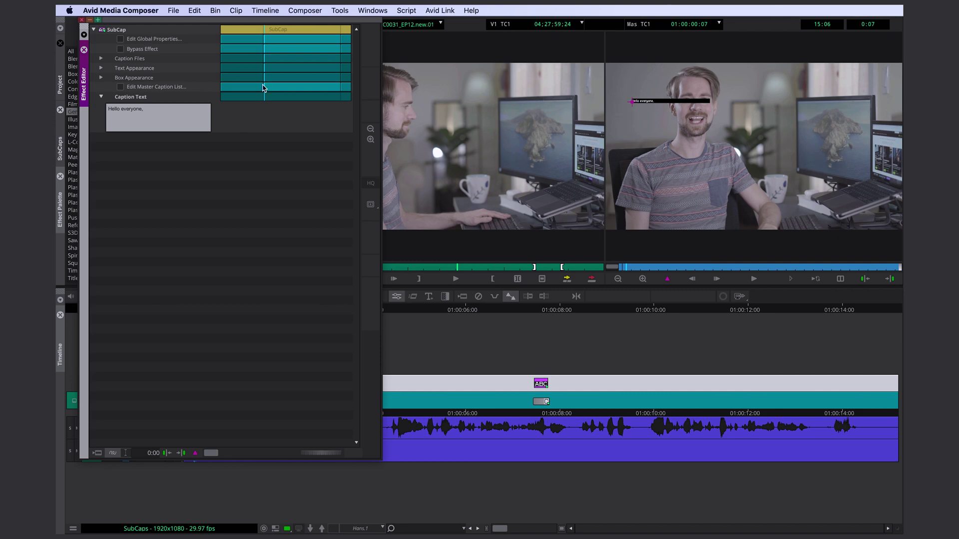
- Set the caption's font size to 51 pixels and look through the available fonts, keeping Tuffy
{"action": "left_click", "coordinate": [100, 67]}
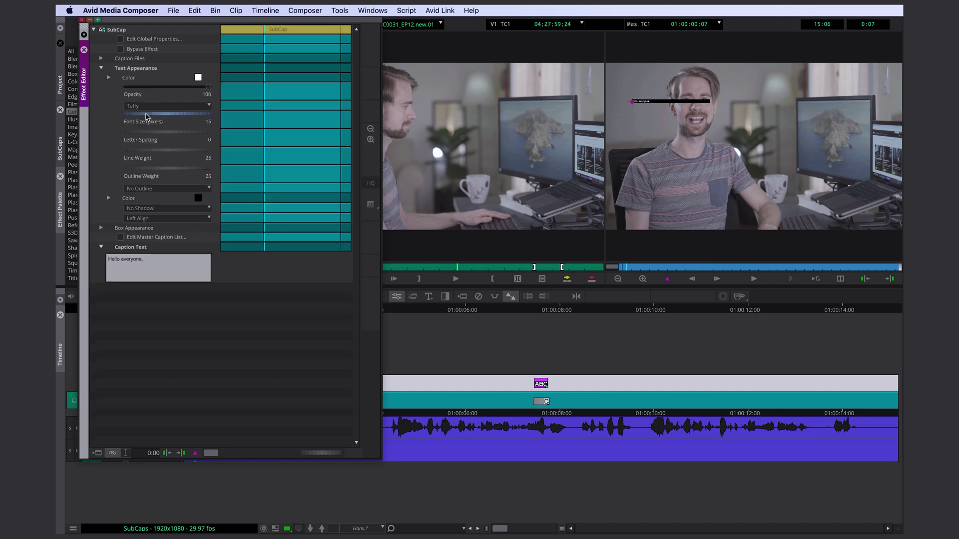
{"action": "left_click_drag", "start_coordinate": [146, 114], "coordinate": [163, 119]}
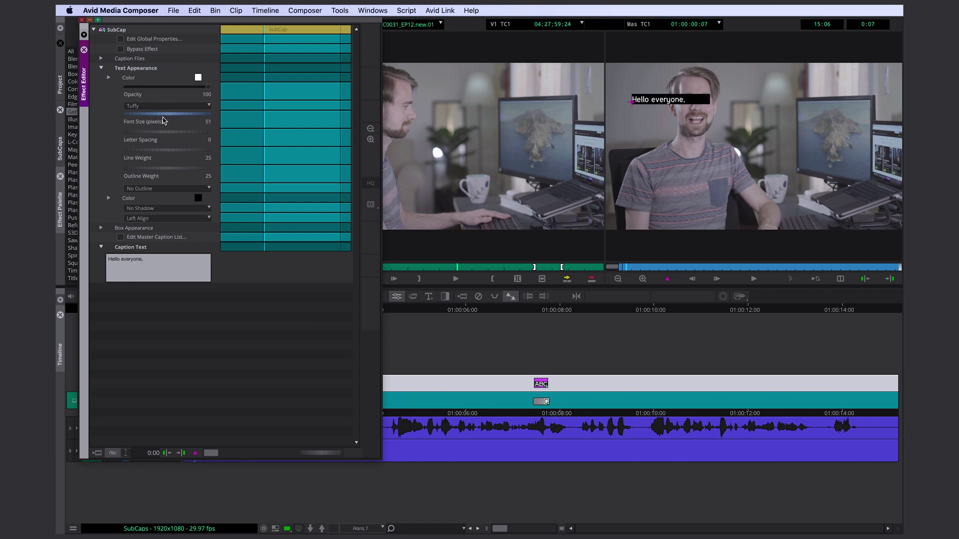
{"action": "left_click", "coordinate": [150, 107]}
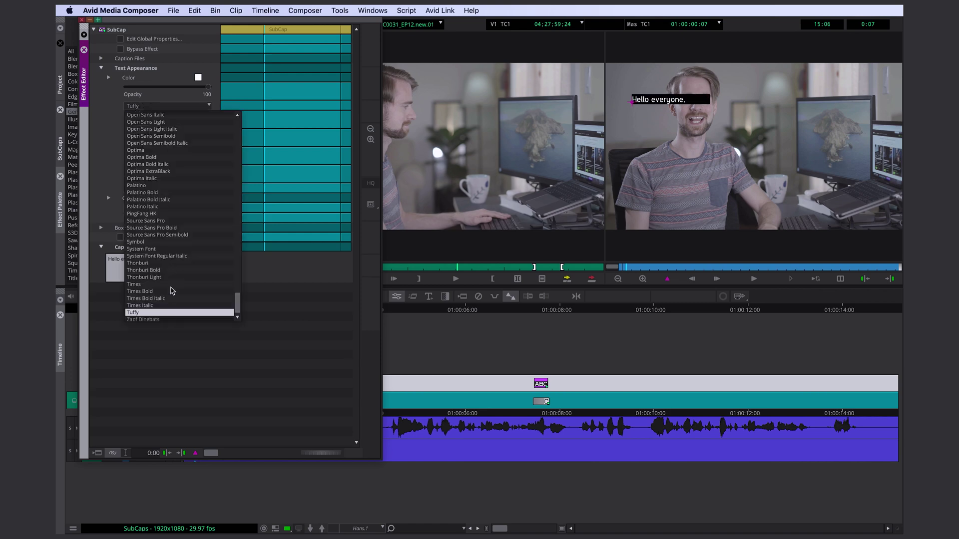
{"action": "scroll", "coordinate": [172, 290], "scroll_direction": "down", "scroll_amount": 1}
{"action": "key", "text": "Escape"}
- Try centre alignment on the caption text and undo it
{"action": "left_click", "coordinate": [149, 218]}
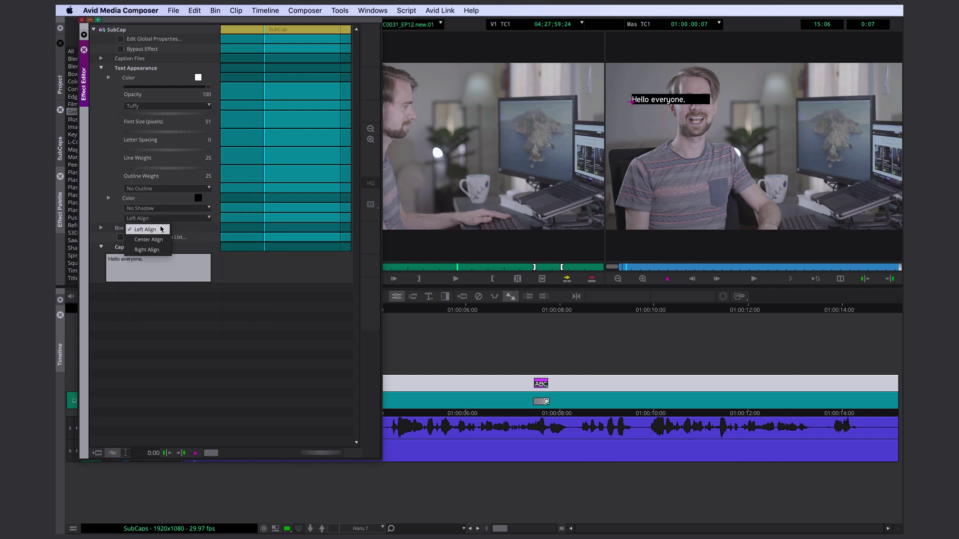
{"action": "left_click", "coordinate": [162, 241]}
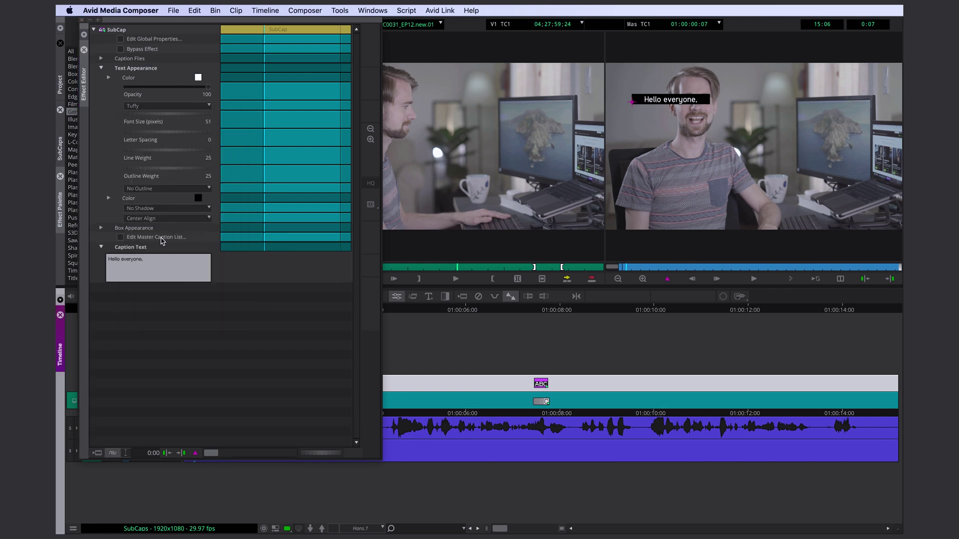
{"action": "key", "text": "super+z"}
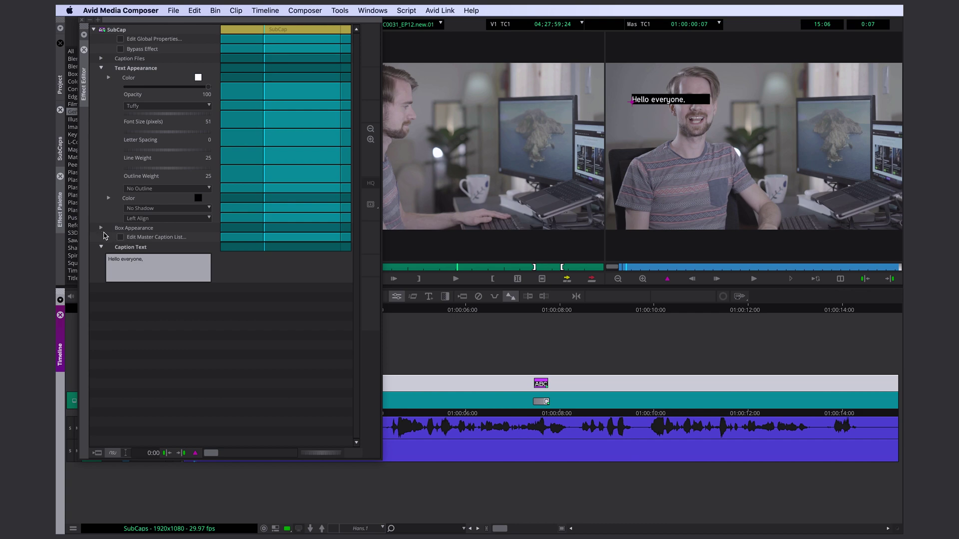
- Expand the box appearance settings and examine the caption box's color and opacity controls
{"action": "left_click", "coordinate": [102, 228]}
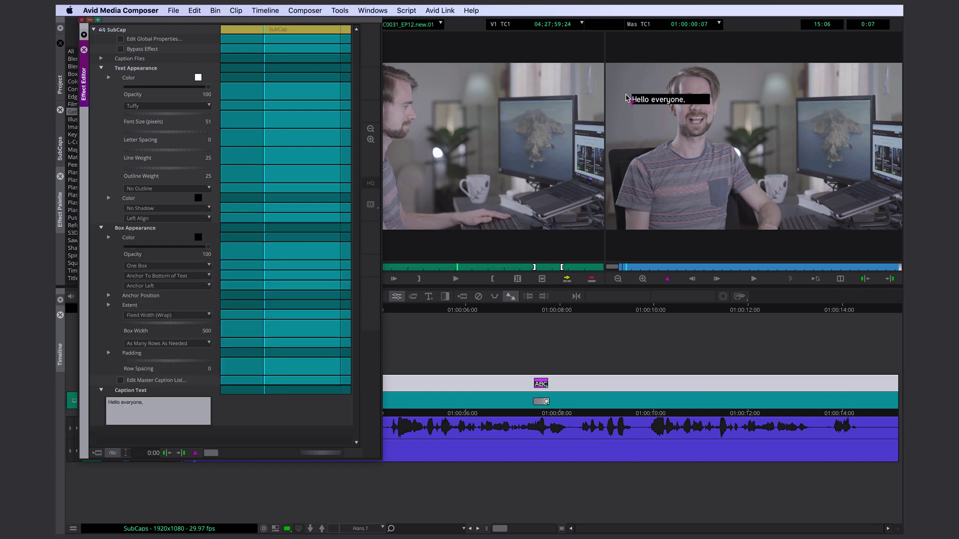
{"action": "left_click", "coordinate": [197, 240]}
{"action": "left_click", "coordinate": [580, 354]}
{"action": "mouse_move", "coordinate": [201, 251]}
{"action": "left_mouse_down"}
{"action": "mouse_move", "coordinate": [107, 250]}
{"action": "mouse_move", "coordinate": [220, 249]}
{"action": "left_mouse_up"}
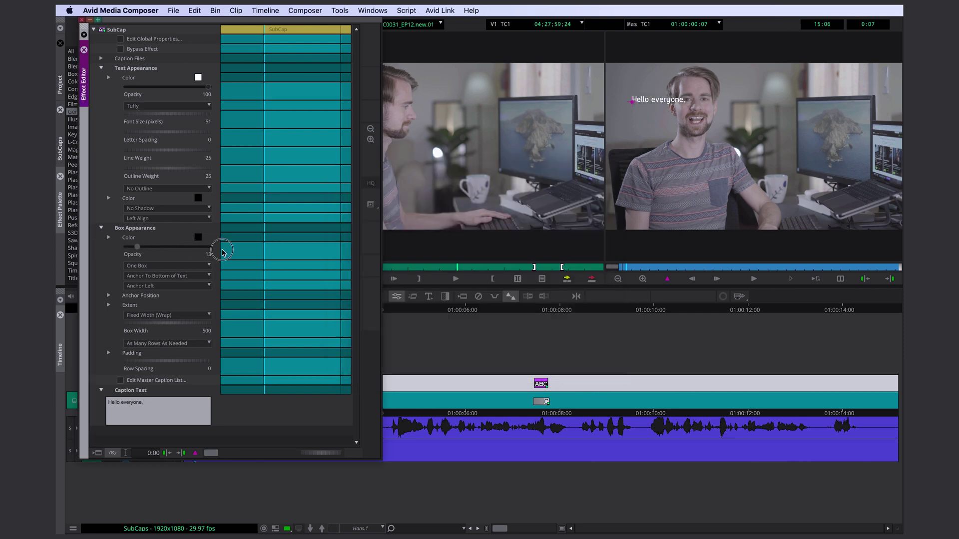
- Set the caption box to Anchor Center and the caption text to Center Align
{"action": "left_click", "coordinate": [173, 287]}
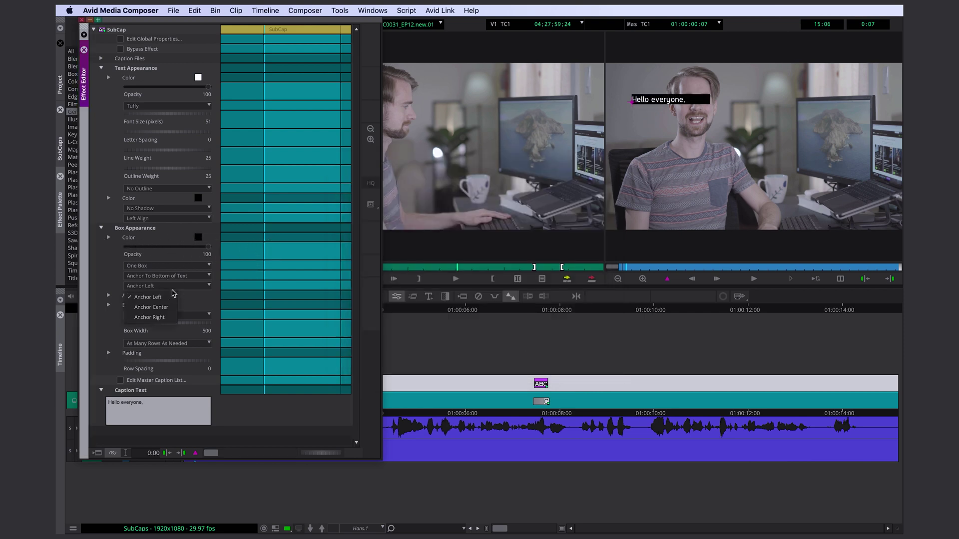
{"action": "left_click", "coordinate": [151, 307]}
{"action": "left_click", "coordinate": [157, 219]}
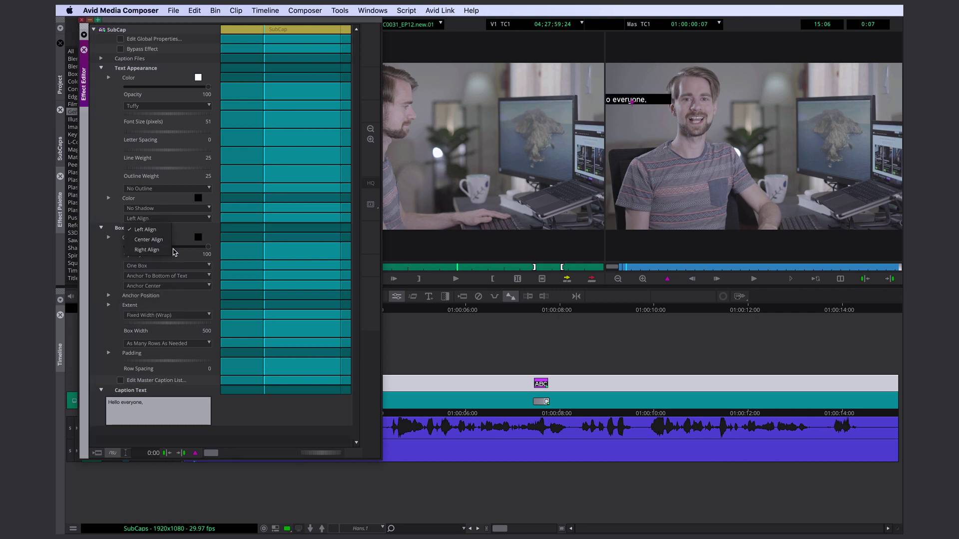
{"action": "left_click", "coordinate": [152, 240]}
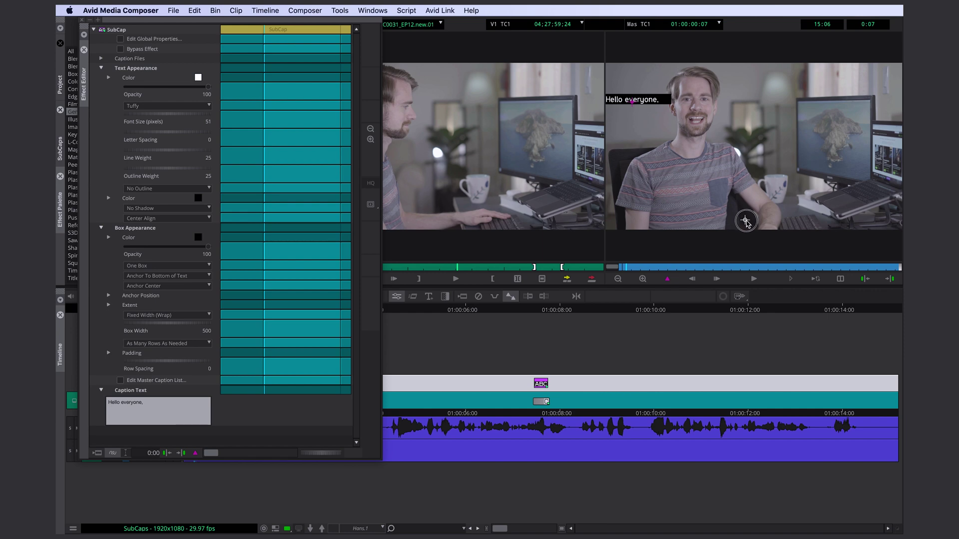
- Place the caption box near the lower edge of the picture, at about Y 439, and set its anchor X position to 0
{"action": "left_click", "coordinate": [745, 222]}
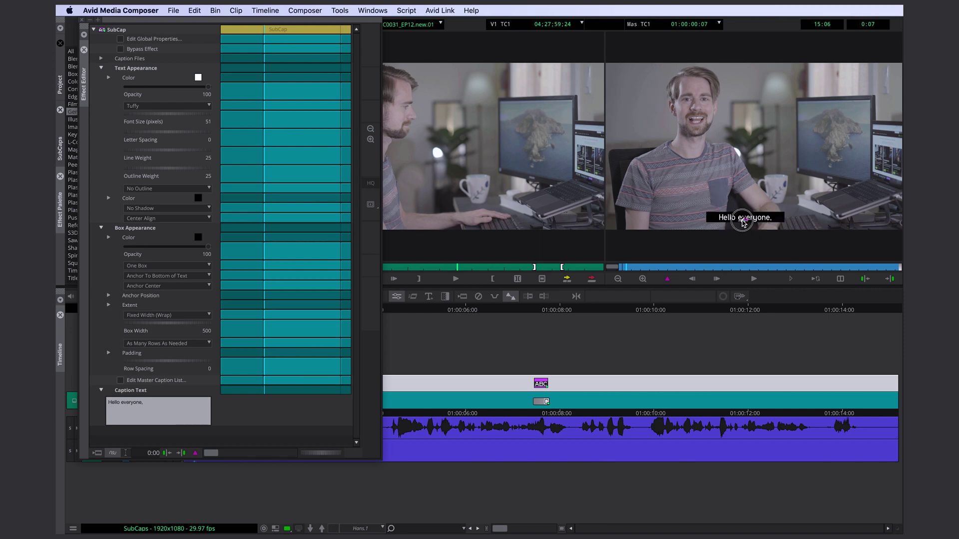
{"action": "left_click", "coordinate": [108, 295]}
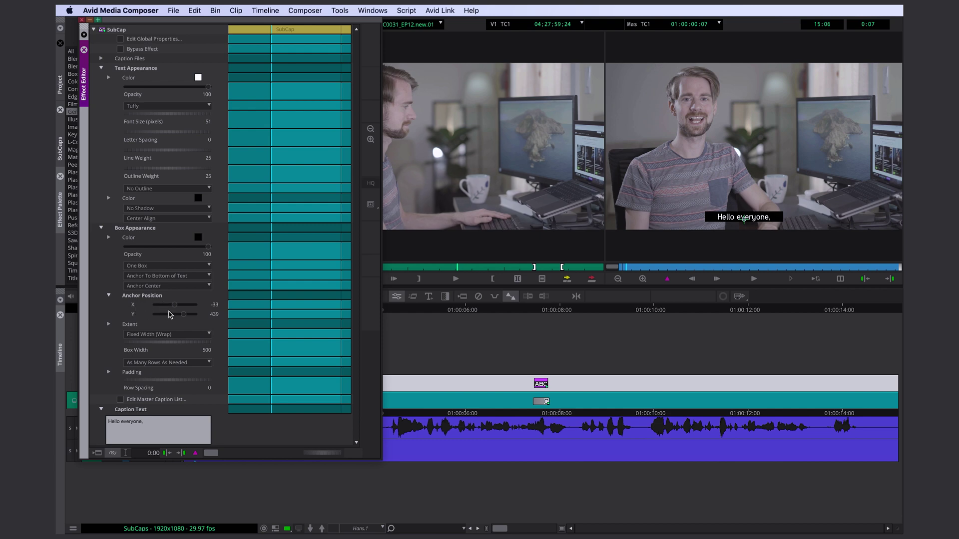
{"action": "left_click", "coordinate": [173, 306]}
{"action": "type", "text": "0"}
{"action": "key", "text": "Return"}
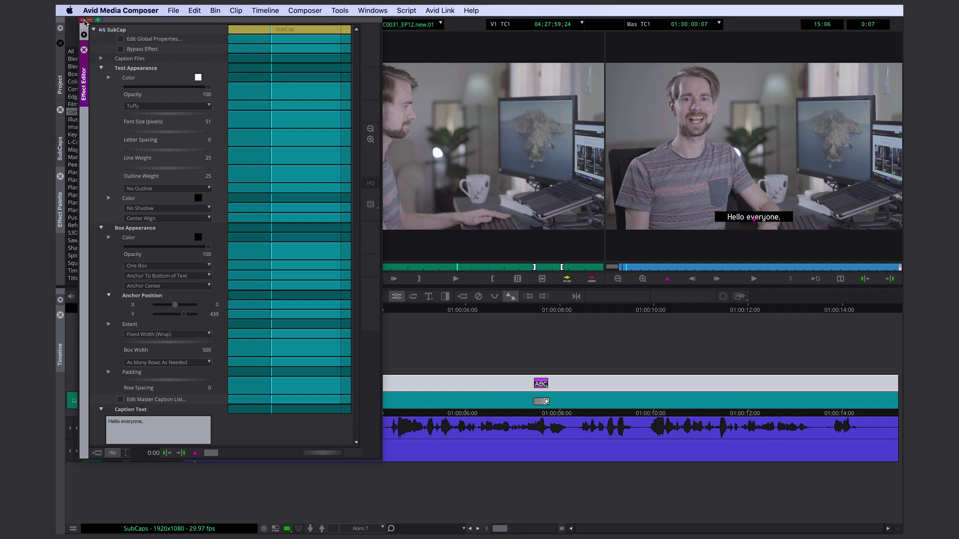
- Split the SubCap filler on V2 at 01:00:01:07 and open the effect settings of the second segment
{"action": "left_click", "coordinate": [82, 21]}
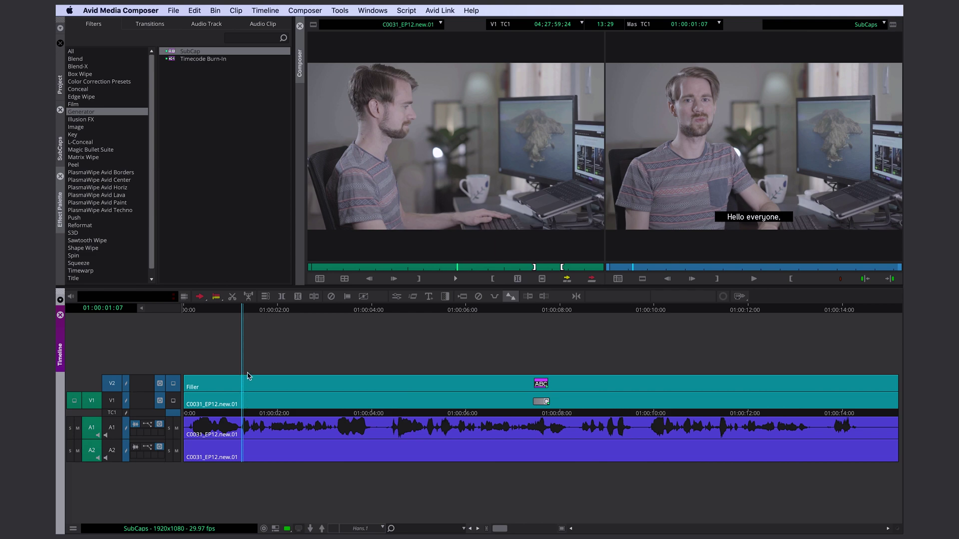
{"action": "key", "text": "h"}
{"action": "double_click", "coordinate": [253, 387]}
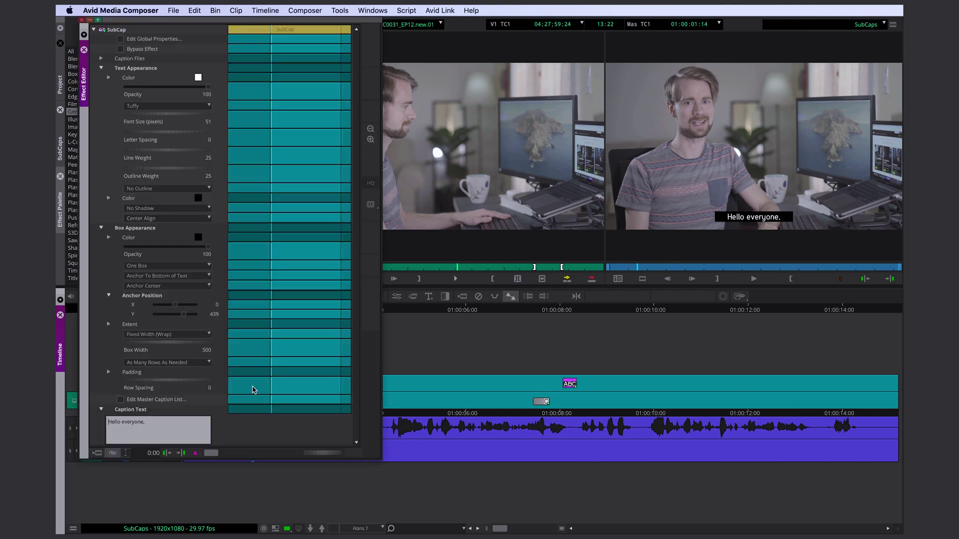
- Replace the second segment's caption text with "welcome back to another Media Composer Tutorial." from the note
{"action": "left_click_drag", "start_coordinate": [381, 458], "coordinate": [318, 327]}
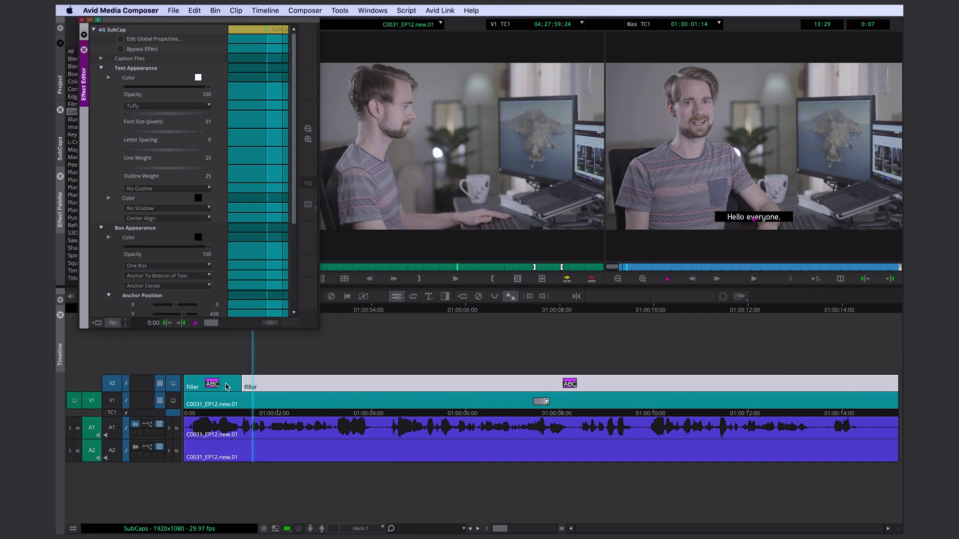
{"action": "left_click_drag", "start_coordinate": [294, 215], "coordinate": [293, 303]}
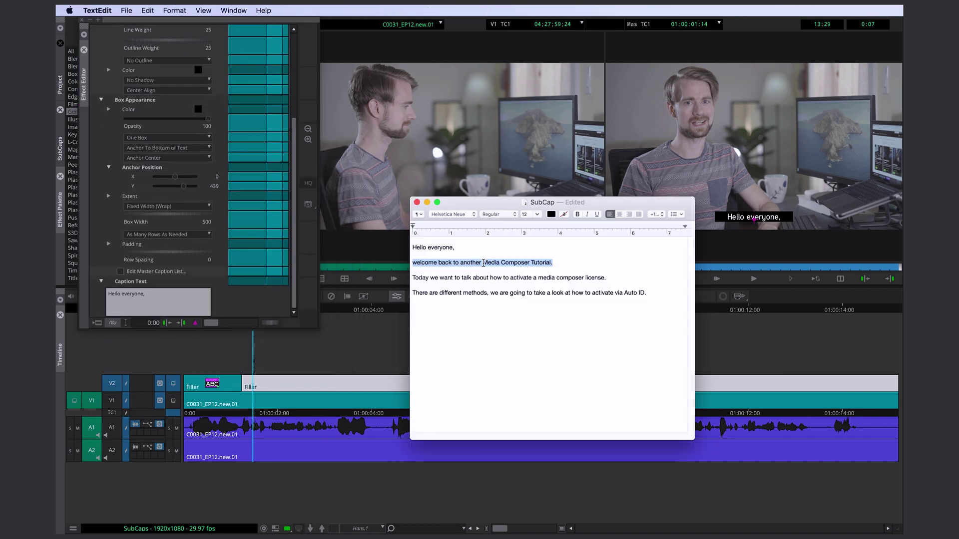
{"action": "left_click", "coordinate": [158, 301]}
{"action": "key", "text": "super+a"}
{"action": "type", "text": "welcome back to another Media Composer Tutorial."}
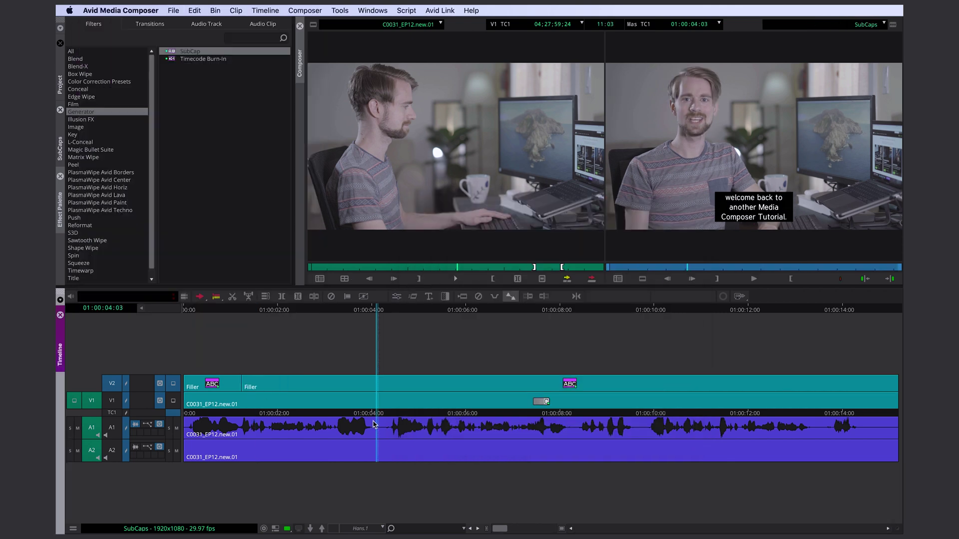
- Split off two more V2 segments and caption them with the note's "Today we want to talk…" and "There are different methods…" sentences
{"action": "key", "text": "super+Tab"}
{"action": "left_click_drag", "start_coordinate": [605, 279], "coordinate": [414, 278]}
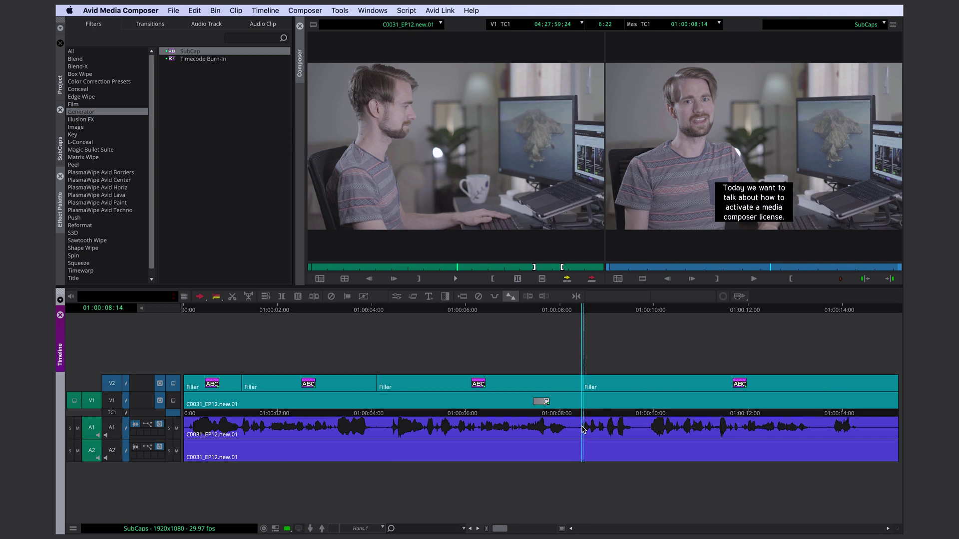
{"action": "key", "text": "super+Tab"}
{"action": "left_click_drag", "start_coordinate": [648, 293], "coordinate": [400, 291]}
{"action": "key", "text": "super+c"}
{"action": "key", "text": "super+Tab"}
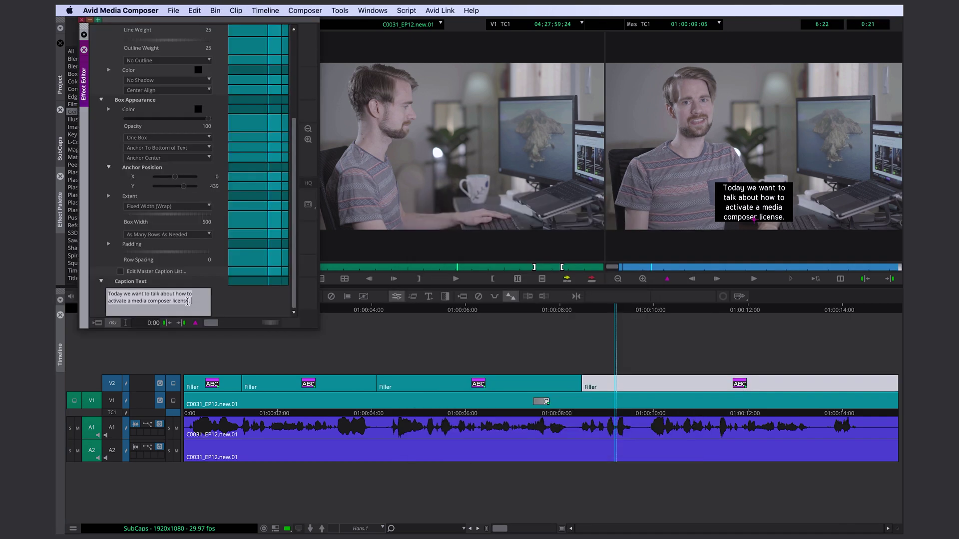
{"action": "key", "text": "super+v"}
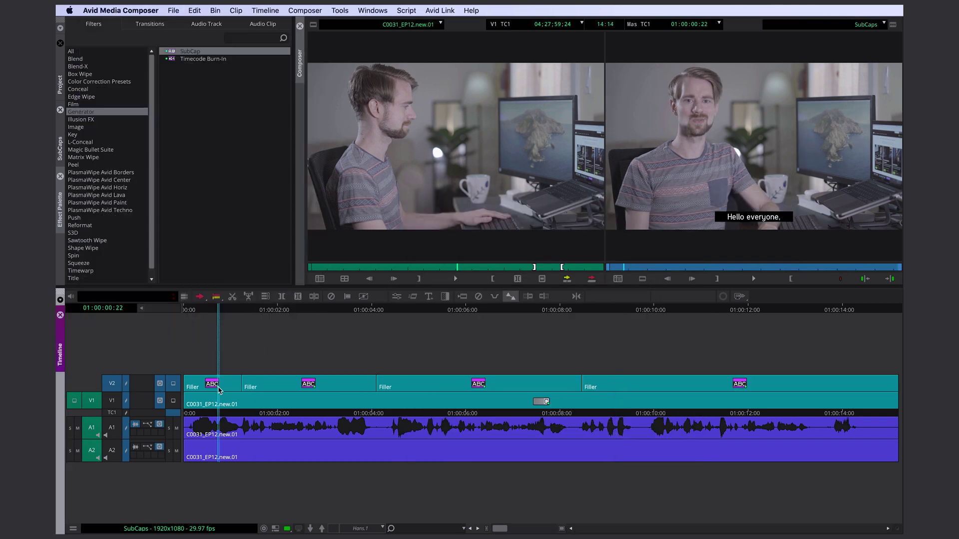
- Set the first caption's font size to 117 pixels and check how the captions on the other V2 segments look
{"action": "left_click_drag", "start_coordinate": [223, 389], "coordinate": [219, 428]}
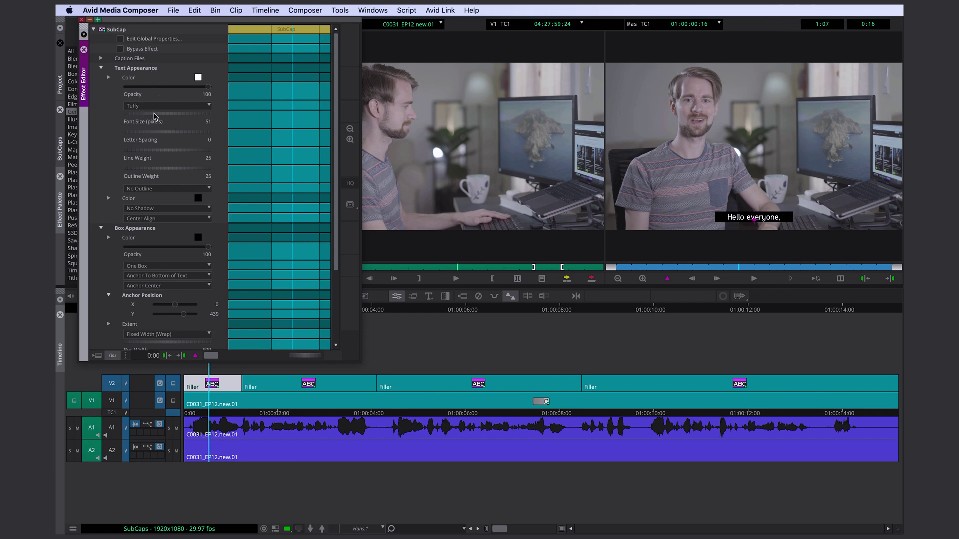
{"action": "left_click_drag", "start_coordinate": [152, 116], "coordinate": [198, 114]}
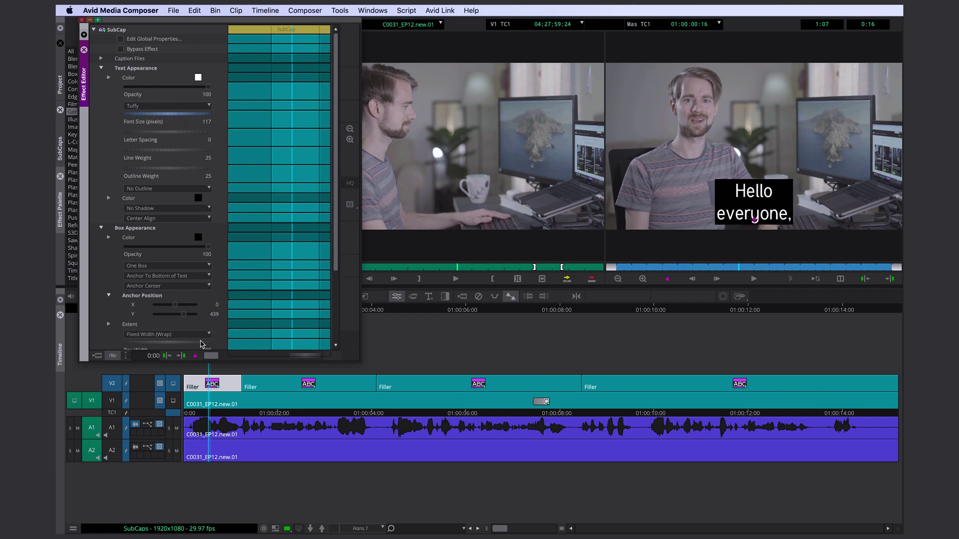
{"action": "left_click", "coordinate": [289, 387]}
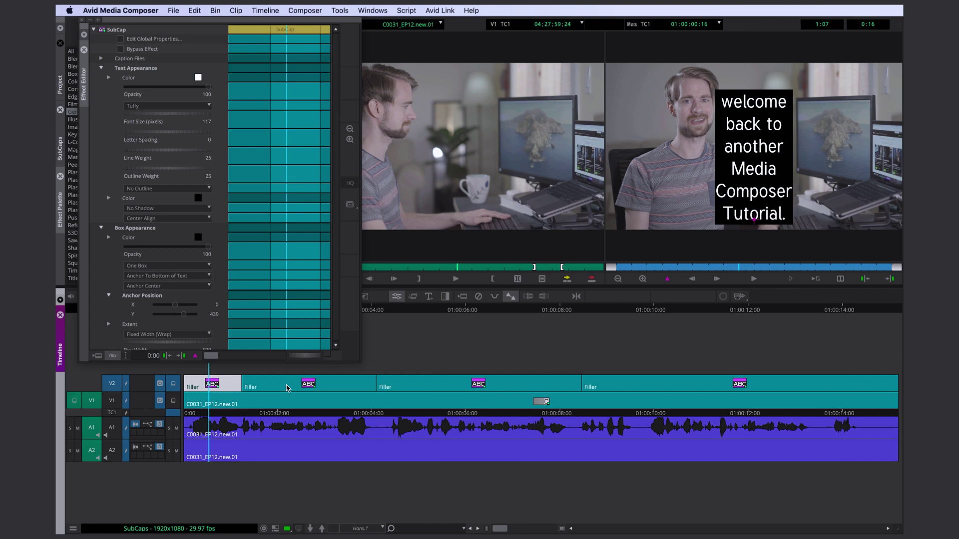
{"action": "left_click", "coordinate": [410, 387]}
{"action": "left_click", "coordinate": [612, 389]}
{"action": "left_click", "coordinate": [526, 389]}
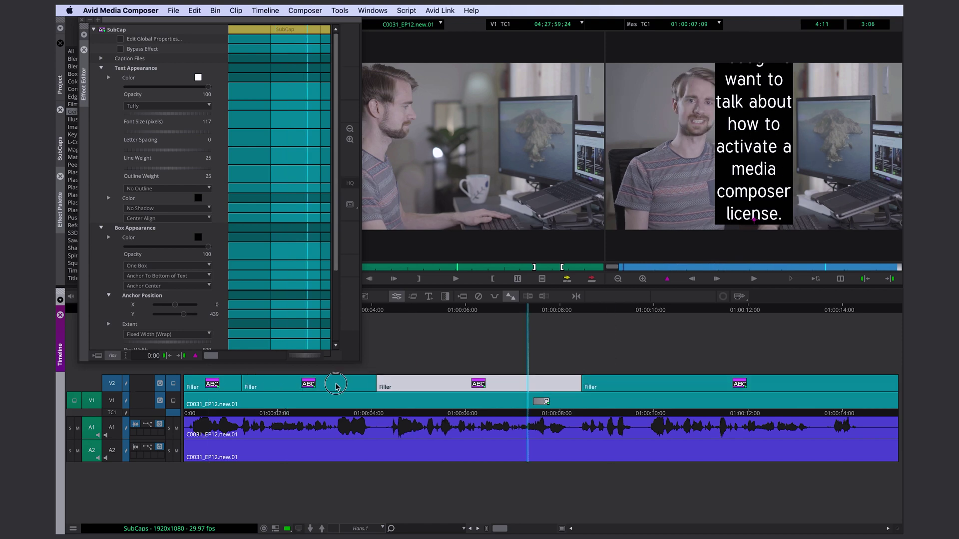
{"action": "left_click", "coordinate": [336, 388]}
- Set the first caption's font size to 27 pixels and check the captions on the second and third segments
{"action": "left_click", "coordinate": [221, 387]}
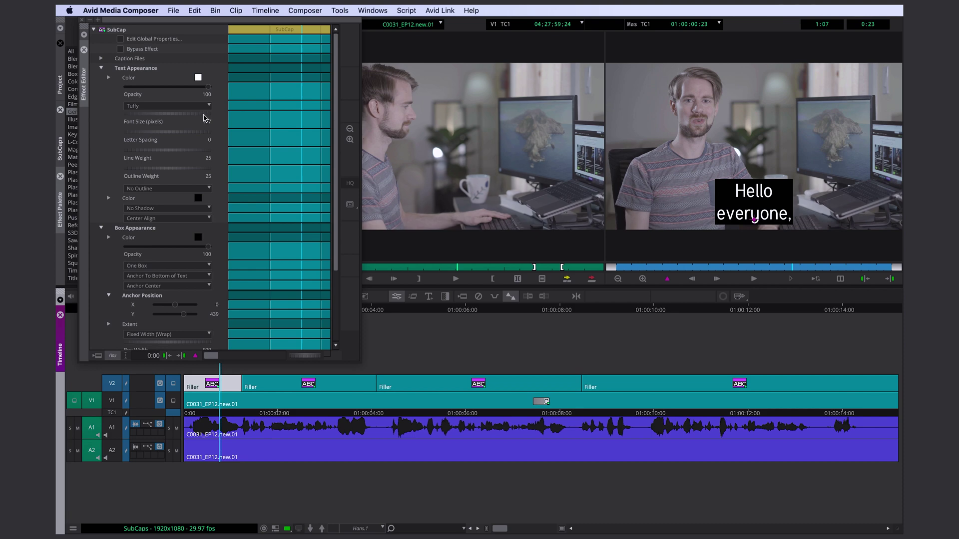
{"action": "left_click_drag", "start_coordinate": [198, 114], "coordinate": [161, 122]}
{"action": "left_click", "coordinate": [348, 389]}
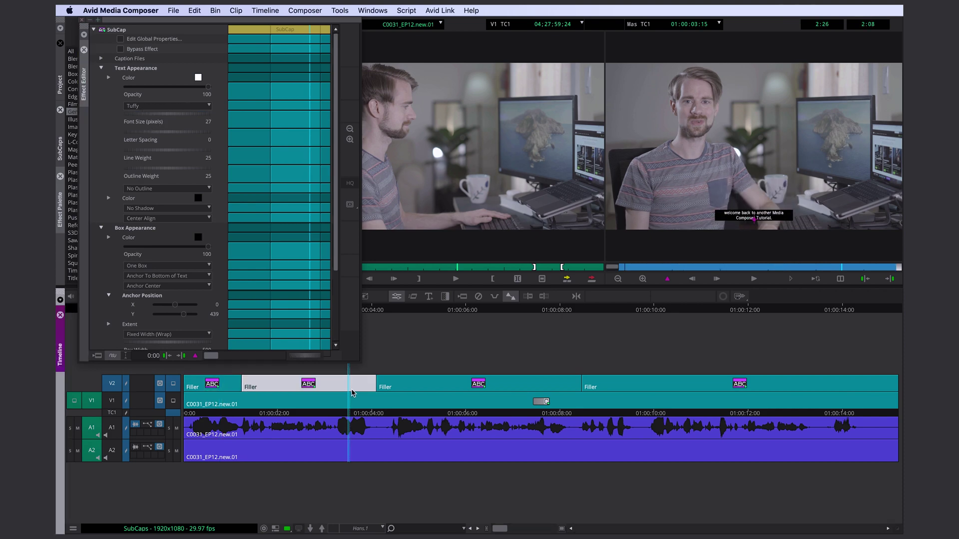
{"action": "left_click", "coordinate": [430, 388]}
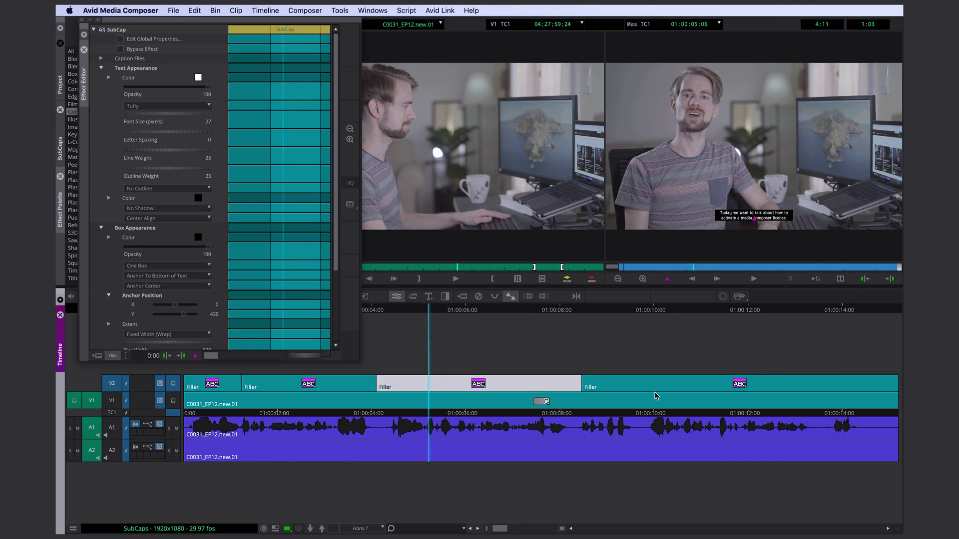
- In the first caption's SubCap global properties, synchronize Background Opacity and Box Width across the track
{"action": "left_click", "coordinate": [201, 386]}
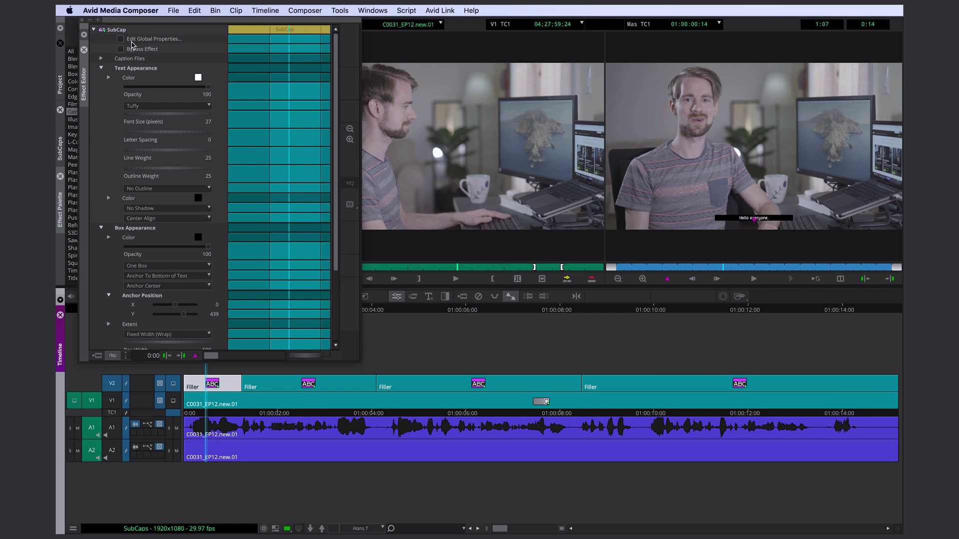
{"action": "left_click", "coordinate": [121, 39]}
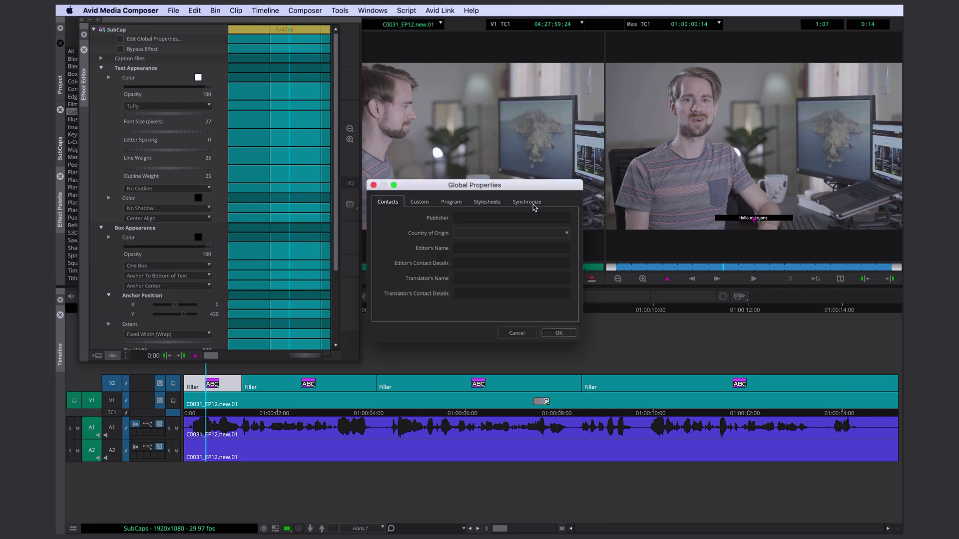
{"action": "left_click", "coordinate": [536, 205]}
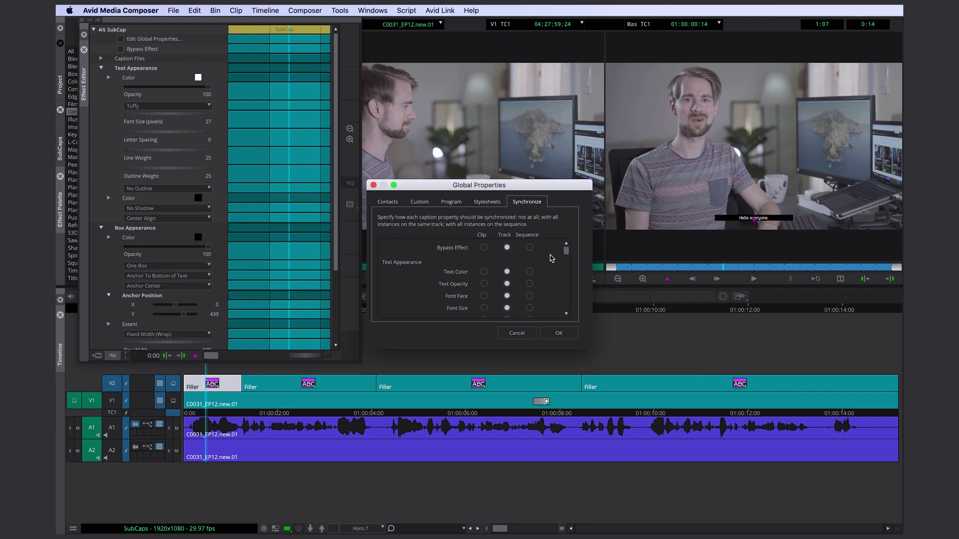
{"action": "left_click_drag", "start_coordinate": [566, 251], "coordinate": [568, 272]}
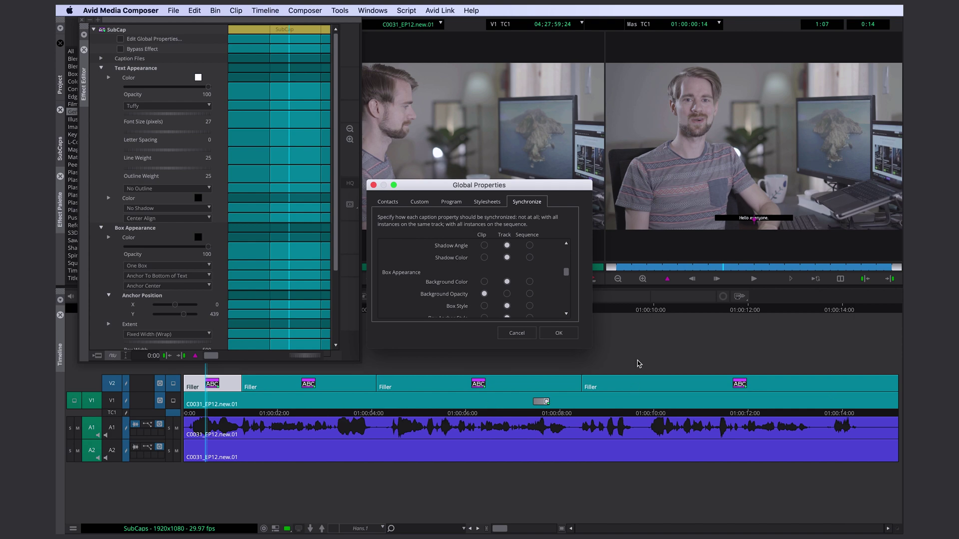
{"action": "mouse_move", "coordinate": [565, 271]}
{"action": "left_mouse_down"}
{"action": "mouse_move", "coordinate": [567, 255]}
{"action": "mouse_move", "coordinate": [566, 274]}
{"action": "left_mouse_up"}
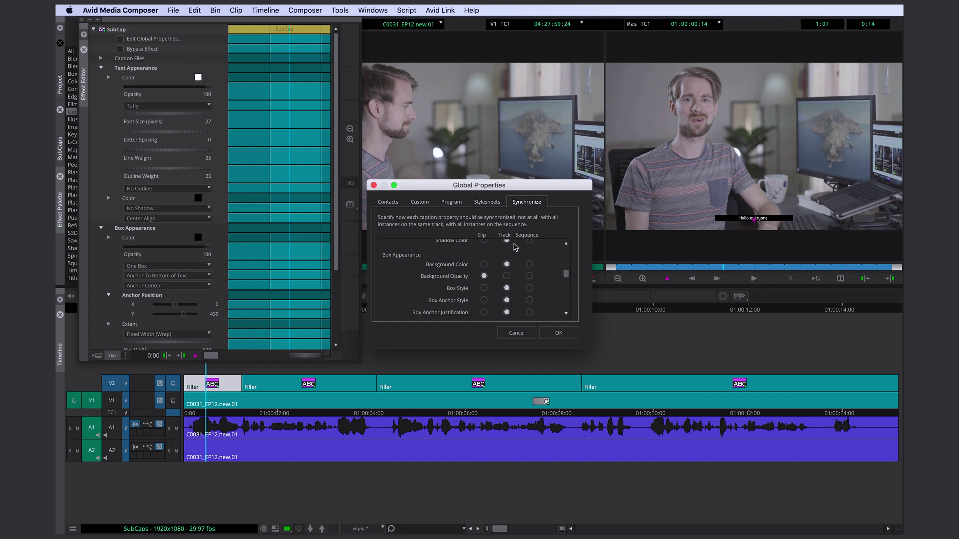
{"action": "left_click", "coordinate": [506, 277]}
{"action": "scroll", "coordinate": [568, 286], "scroll_direction": "down", "scroll_amount": 3}
{"action": "left_click", "coordinate": [506, 267]}
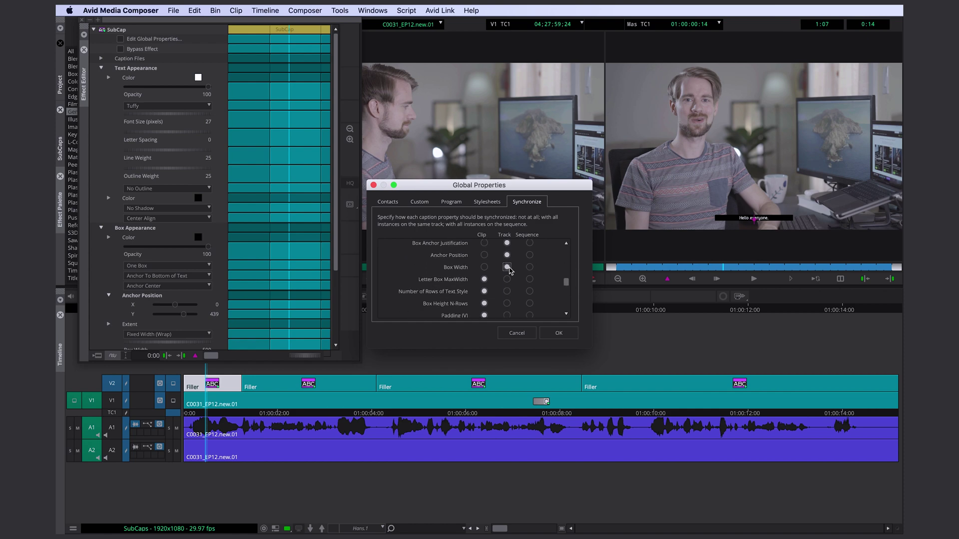
{"action": "left_click", "coordinate": [568, 334]}
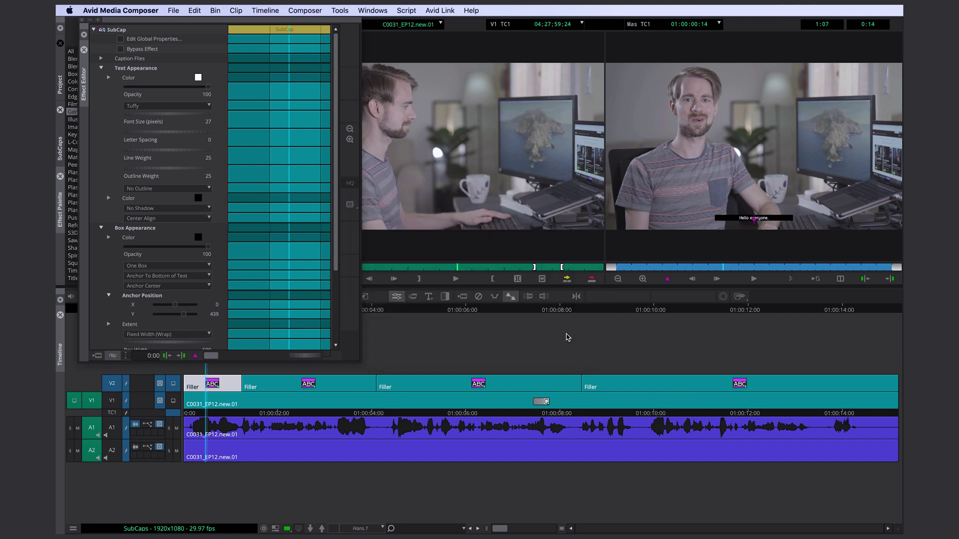
- Set the first caption's font size to 47 pixels and the last caption's box extent to Each Row As Wide As Needed
{"action": "left_click_drag", "start_coordinate": [152, 116], "coordinate": [161, 120]}
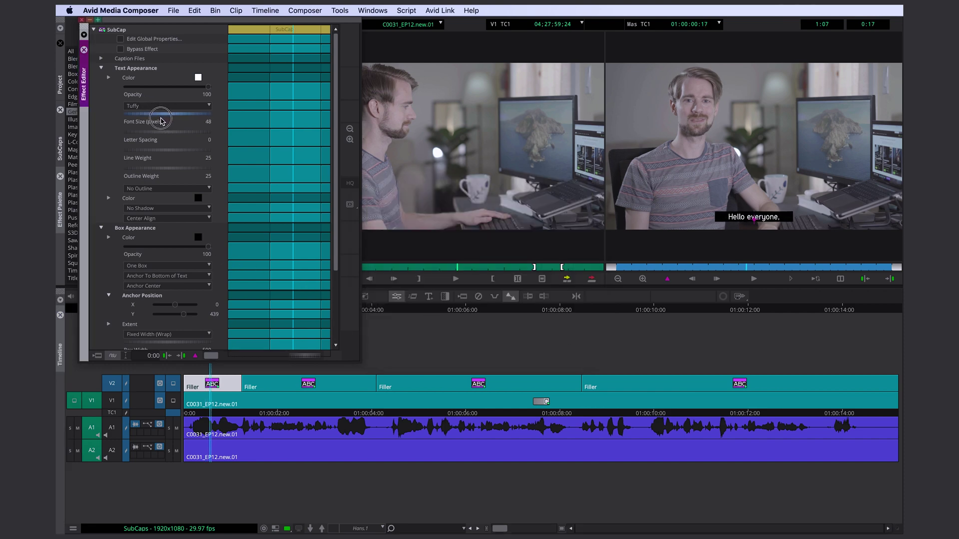
{"action": "left_click", "coordinate": [657, 388]}
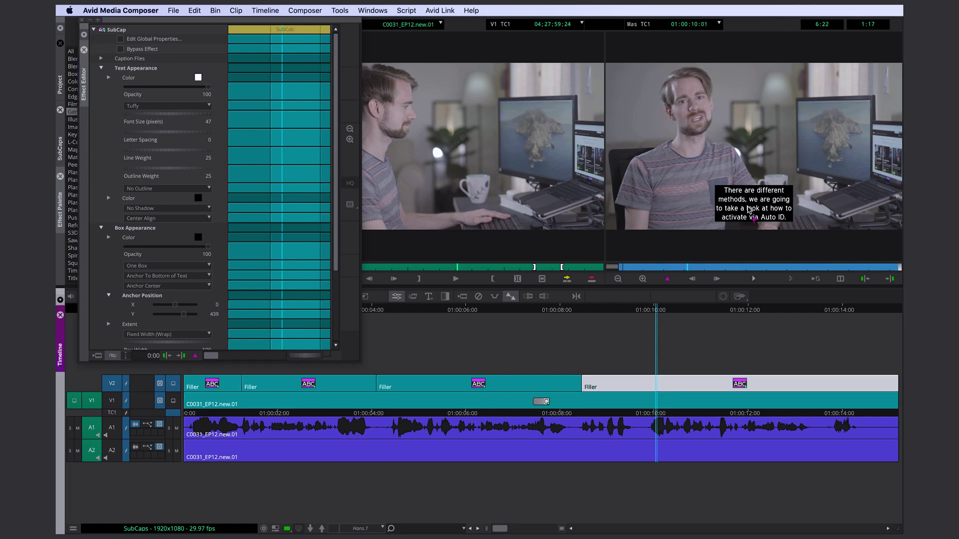
{"action": "left_click_drag", "start_coordinate": [336, 260], "coordinate": [336, 330]}
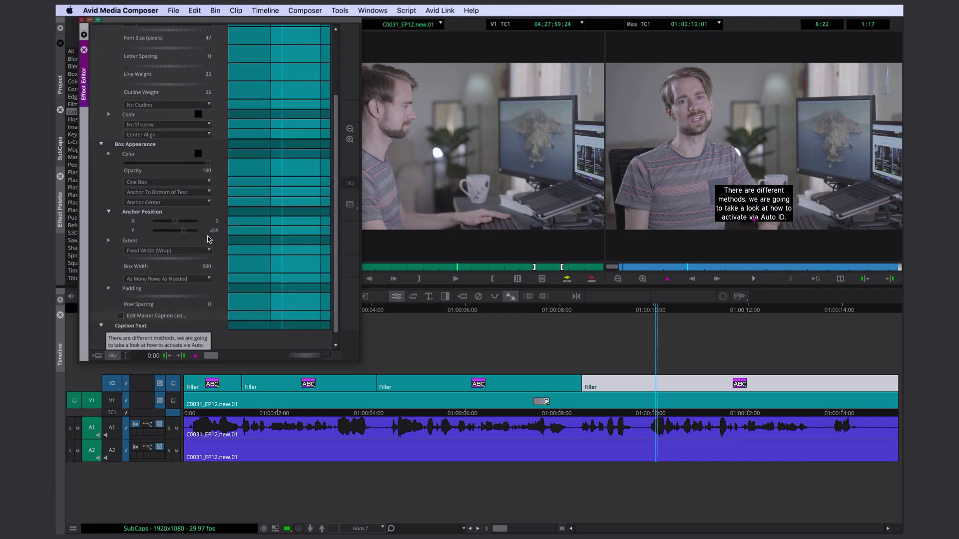
{"action": "left_click", "coordinate": [207, 253]}
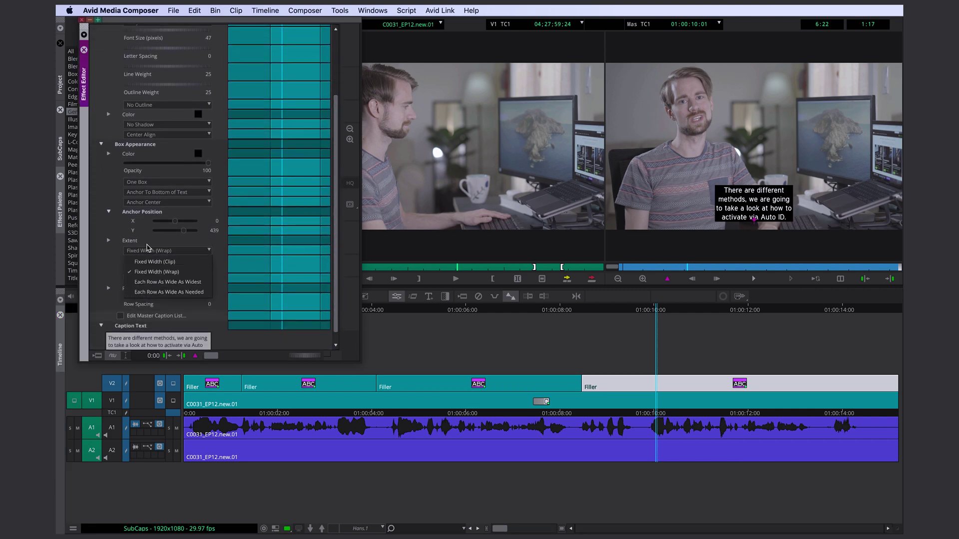
{"action": "left_click", "coordinate": [164, 292]}
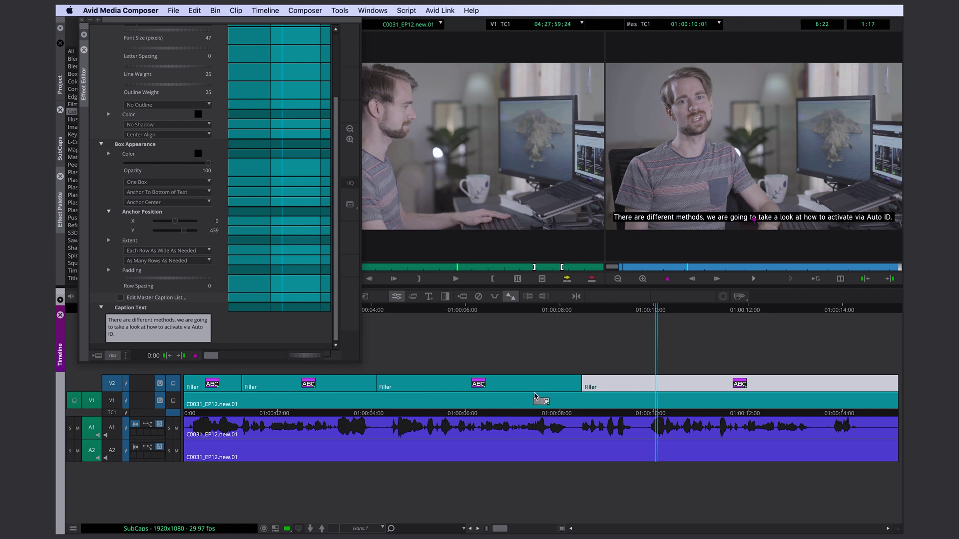
- On the first caption, set the box opacity to 0 and apply a Basic Outline with an outline weight of 385
{"action": "left_click", "coordinate": [225, 384]}
{"action": "left_click_drag", "start_coordinate": [208, 247], "coordinate": [95, 250]}
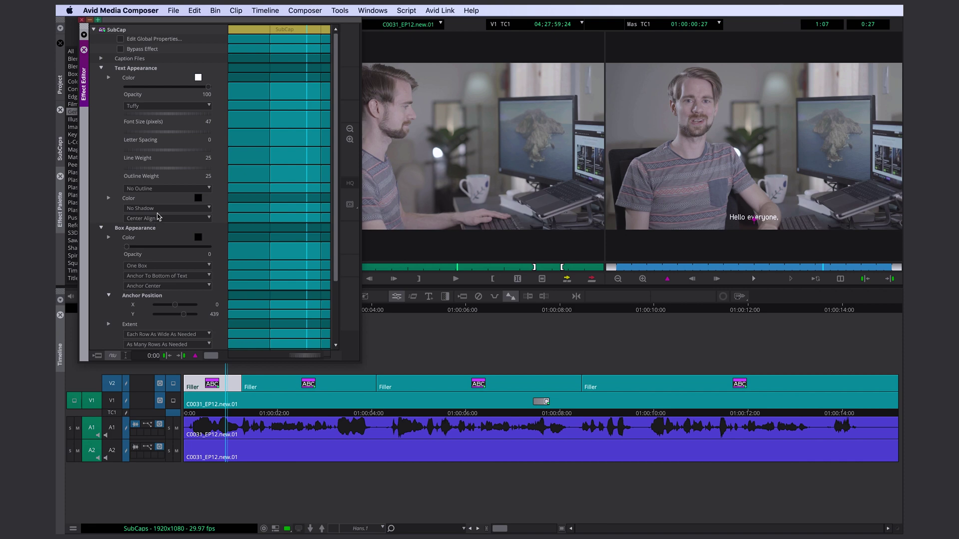
{"action": "left_click", "coordinate": [159, 189]}
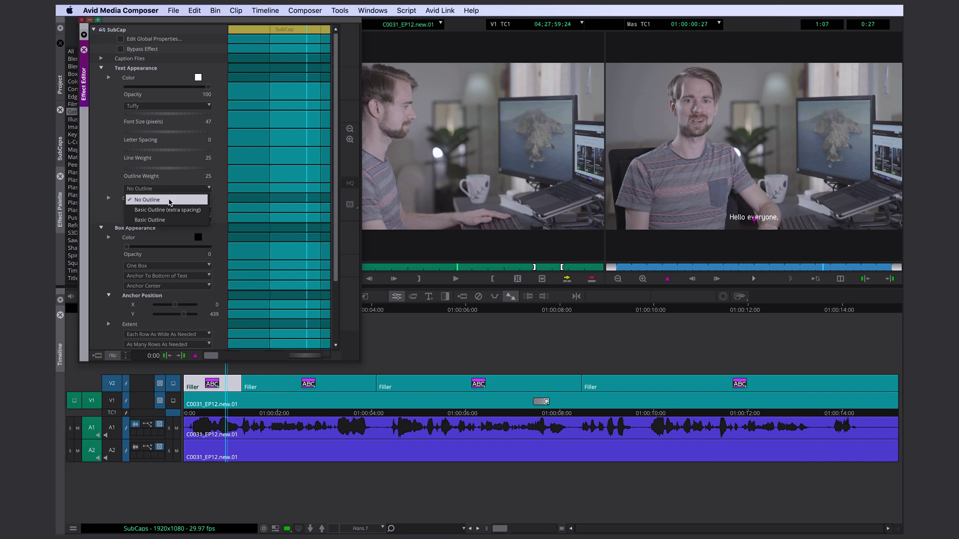
{"action": "left_click", "coordinate": [159, 220]}
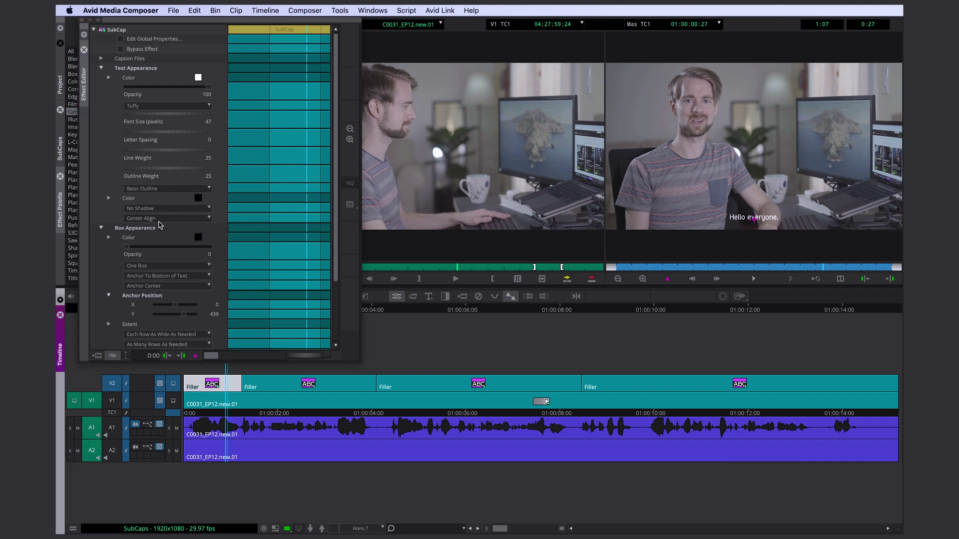
{"action": "left_click_drag", "start_coordinate": [132, 171], "coordinate": [240, 181]}
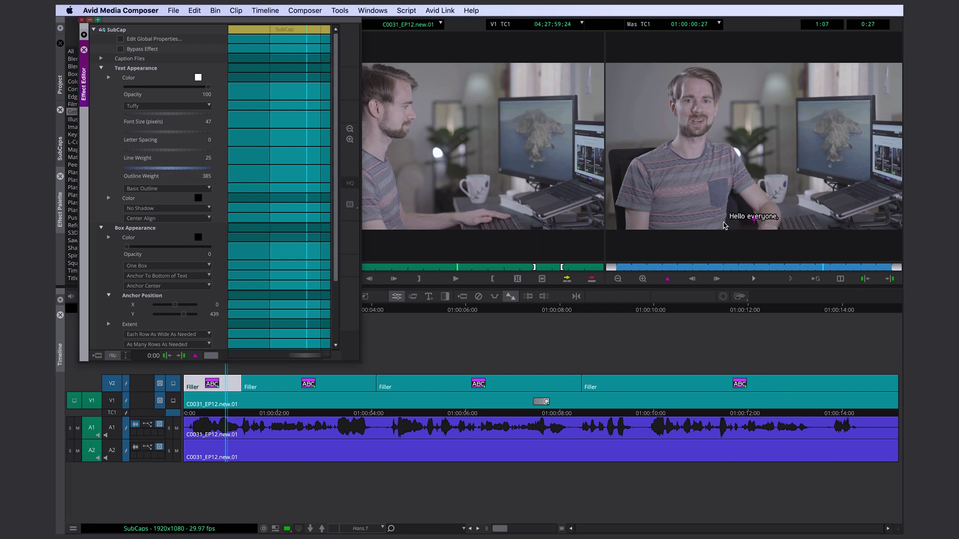
- Check the outline and box styling of the captions on the second, third and fourth V2 segments
{"action": "left_click", "coordinate": [325, 384]}
{"action": "left_click", "coordinate": [463, 388]}
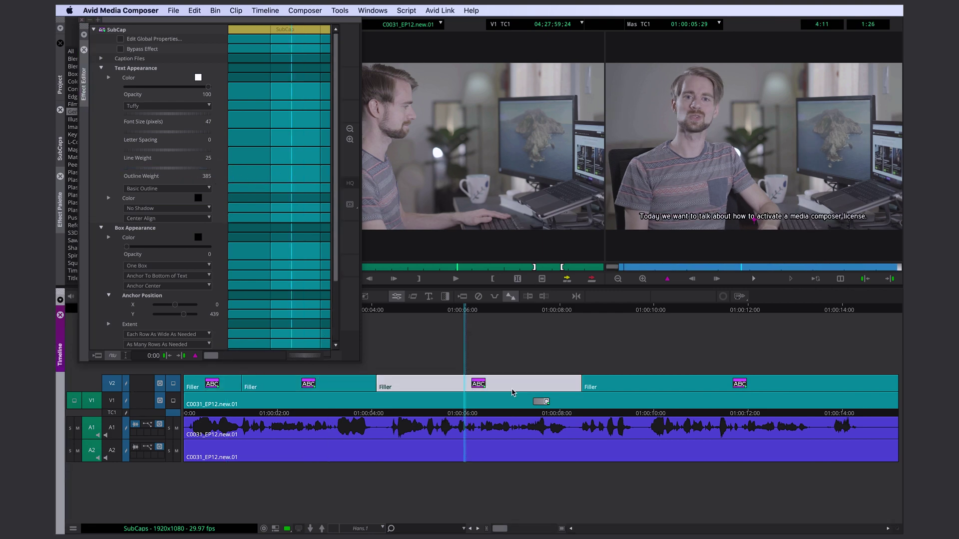
{"action": "left_click", "coordinate": [642, 388]}
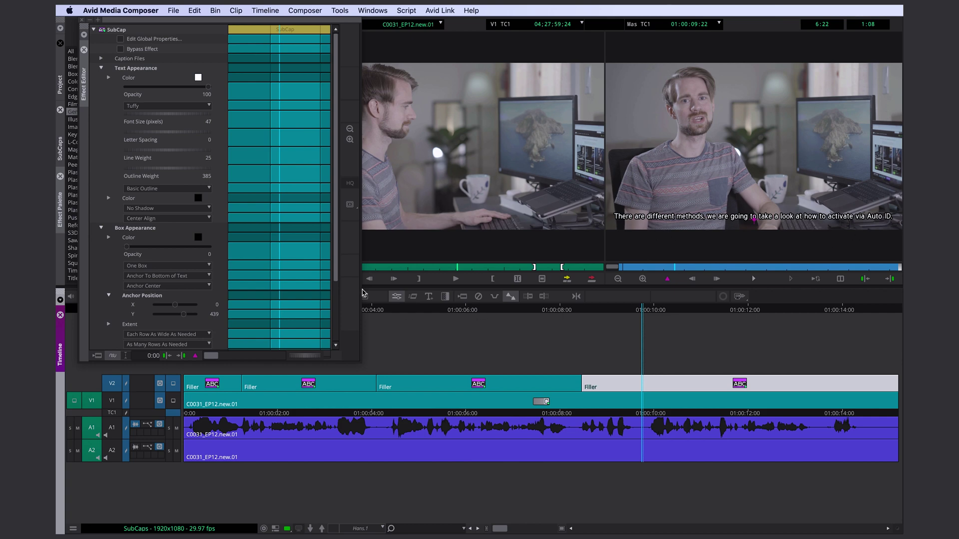
- Break the fourth caption into two lines after "we are going"
{"action": "left_click_drag", "start_coordinate": [334, 266], "coordinate": [330, 347]}
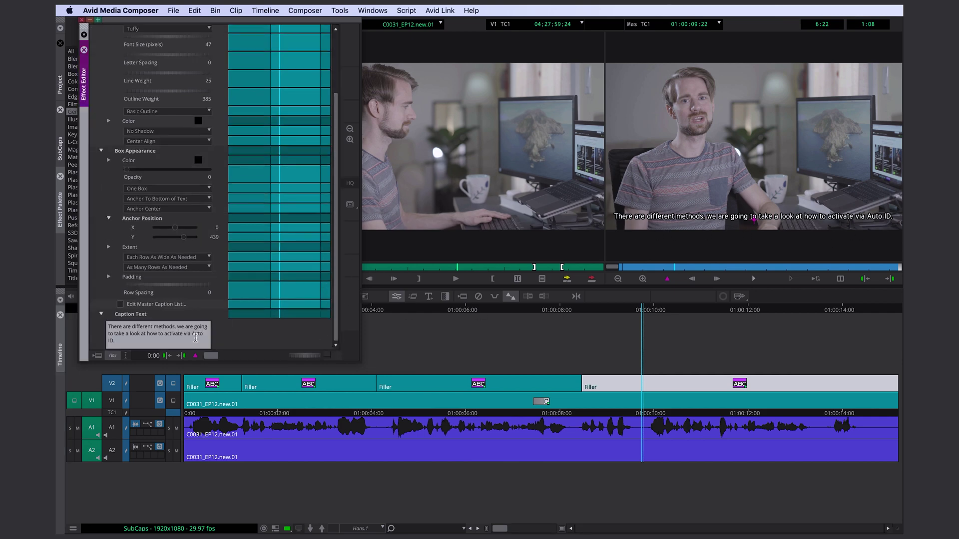
{"action": "double_click", "coordinate": [209, 327]}
{"action": "left_click", "coordinate": [209, 327]}
{"action": "key", "text": "Return"}
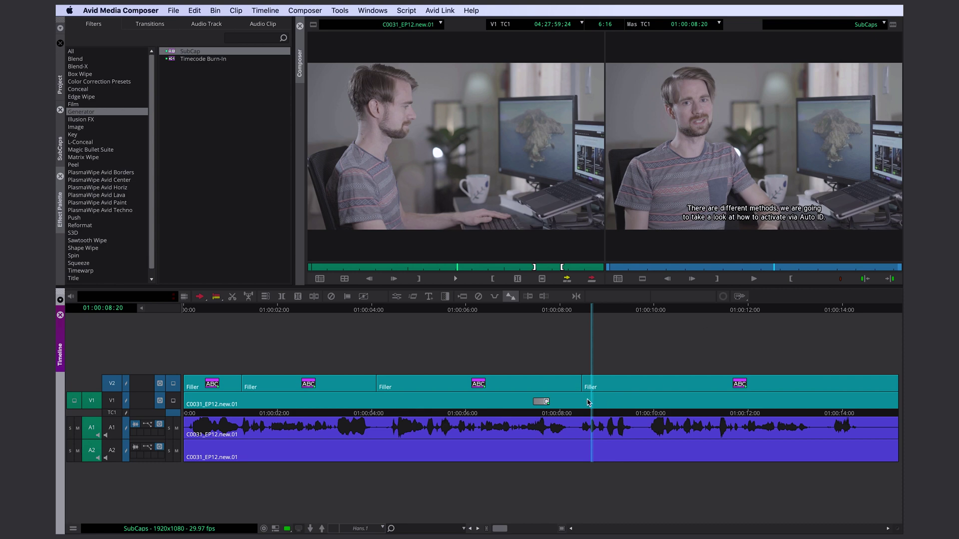
- Split the fourth V2 segment at 01:00:09:27, at the pause in the speech
{"action": "left_click", "coordinate": [580, 399]}
{"action": "left_click", "coordinate": [650, 419]}
{"action": "key", "text": "h"}
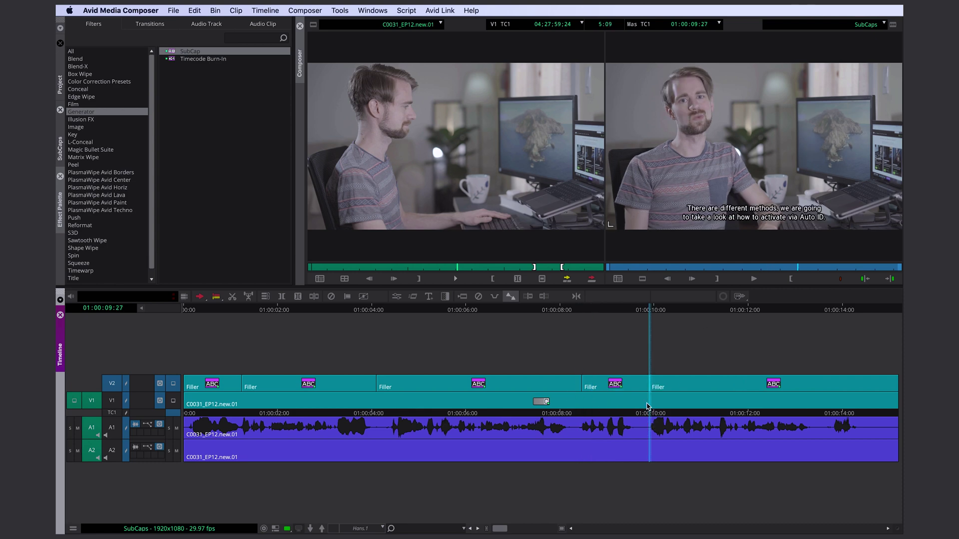
- Shorten the caption on the first half of the split segment to "There are different methods,"
{"action": "left_click", "coordinate": [627, 402]}
{"action": "key", "text": "F12"}
{"action": "left_click", "coordinate": [334, 336]}
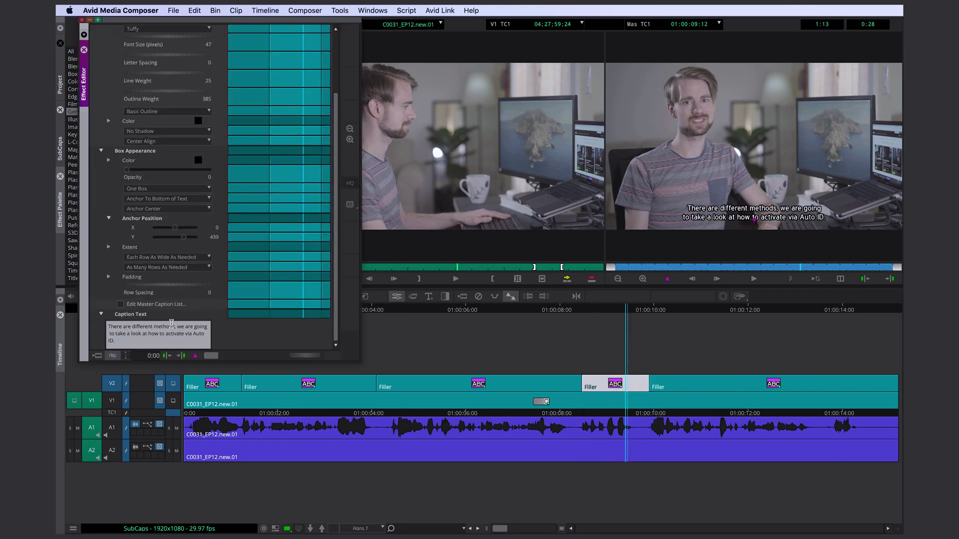
{"action": "left_click_drag", "start_coordinate": [132, 341], "coordinate": [177, 328]}
{"action": "key", "text": "BackSpace"}
- On the second half of the split segment, delete "There are different methods," and the line break from the caption
{"action": "left_click", "coordinate": [675, 388]}
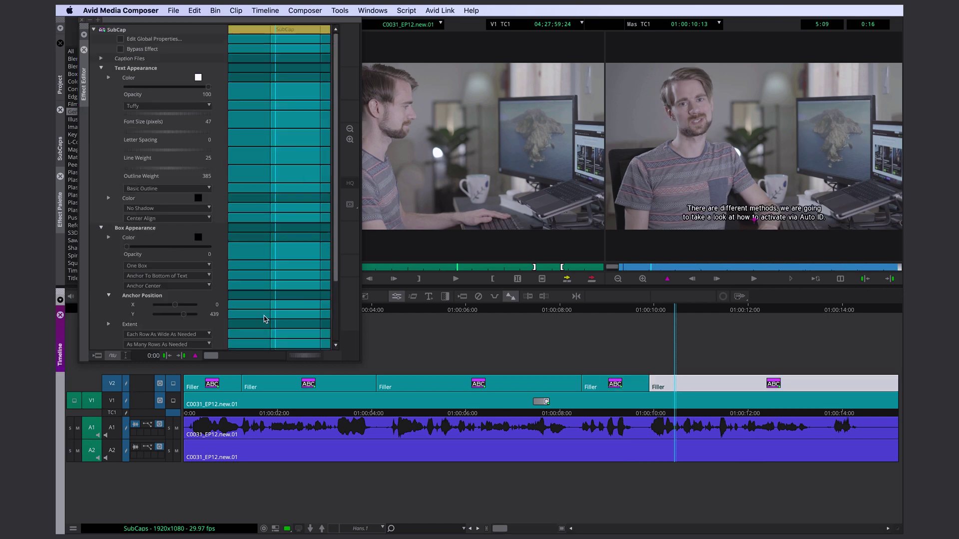
{"action": "scroll", "coordinate": [320, 329], "scroll_direction": "down", "scroll_amount": 5}
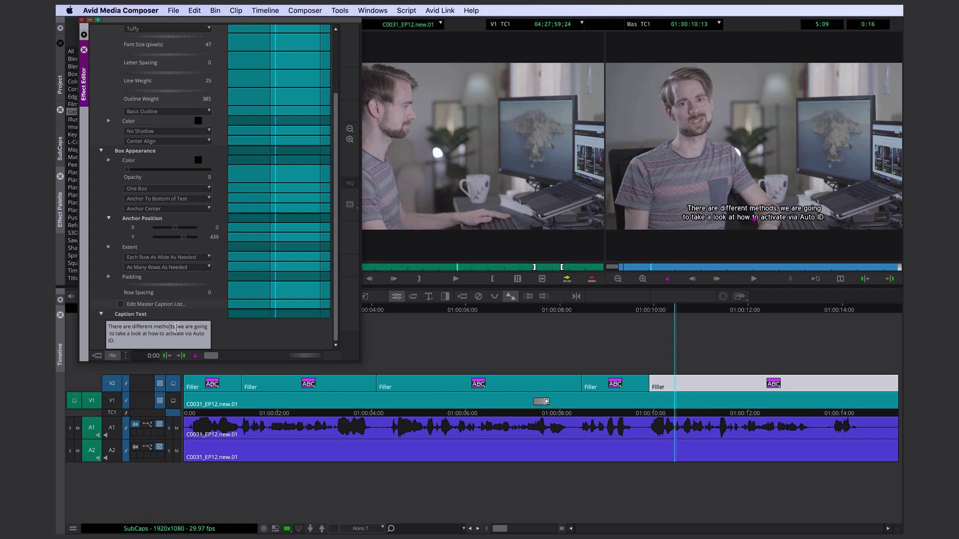
{"action": "left_click_drag", "start_coordinate": [176, 328], "coordinate": [108, 327]}
{"action": "key", "text": "BackSpace"}
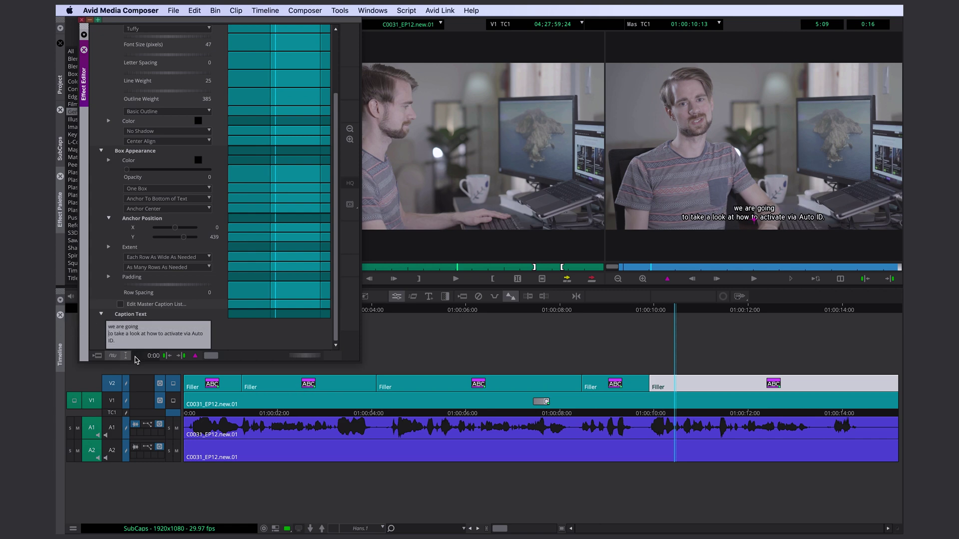
{"action": "key", "text": "BackSpace"}
- Leave the effect settings and play the sequence across the two split captions
{"action": "key", "text": "super+w"}
{"action": "left_click_drag", "start_coordinate": [567, 394], "coordinate": [550, 400]}
{"action": "key", "text": "space"}
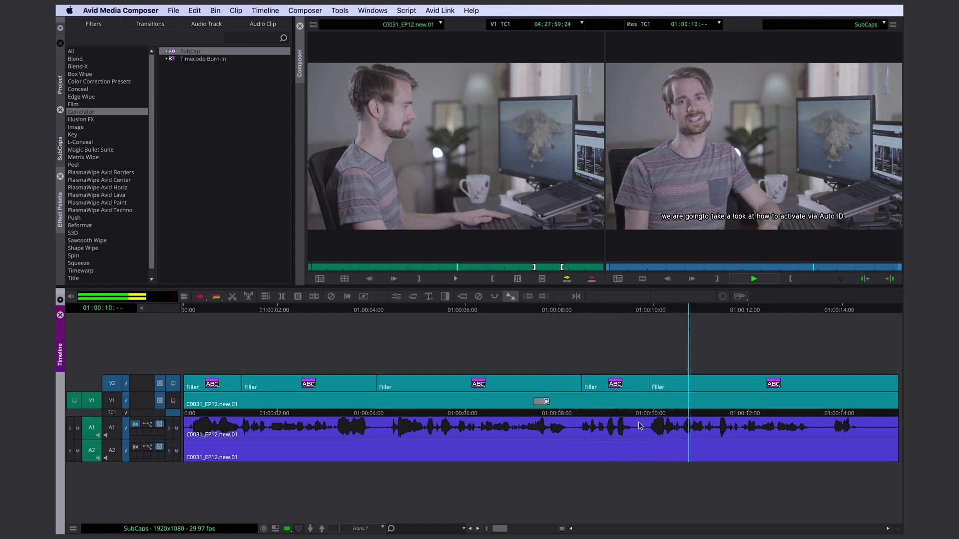
- Set the first caption's vertical anchor position to -361
{"action": "left_click_drag", "start_coordinate": [719, 434], "coordinate": [208, 457]}
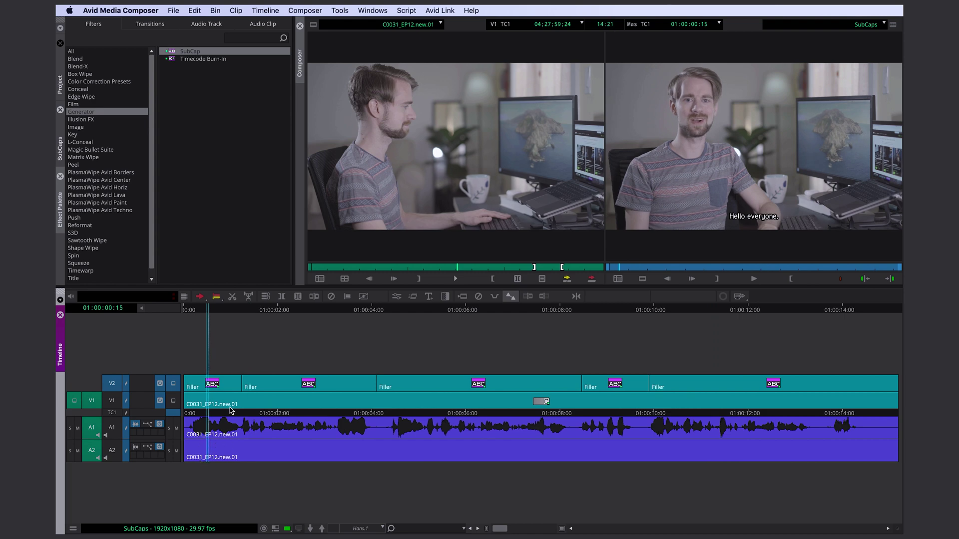
{"action": "key", "text": "shift+F10"}
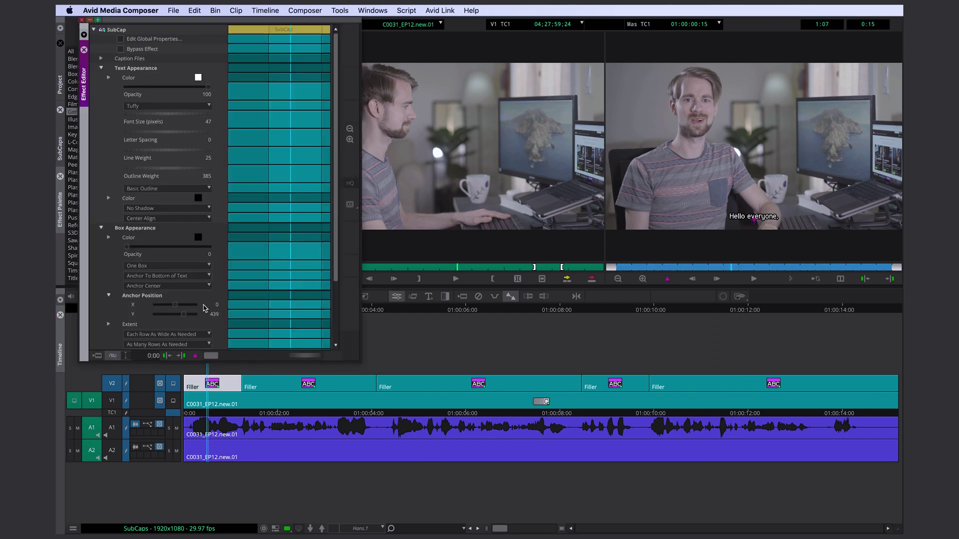
{"action": "mouse_move", "coordinate": [185, 317]}
{"action": "left_mouse_down"}
{"action": "mouse_move", "coordinate": [158, 317]}
{"action": "mouse_move", "coordinate": [171, 318]}
{"action": "left_mouse_up"}
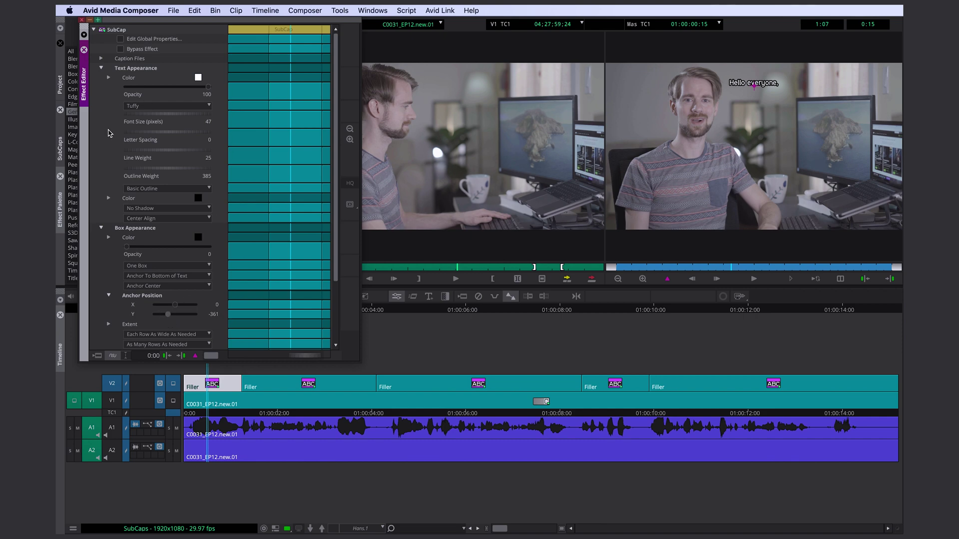
- Leave the effect settings and check the caption position through to the last V2 segment
{"action": "key", "text": "super+w"}
{"action": "left_click_drag", "start_coordinate": [240, 398], "coordinate": [751, 424]}
{"action": "key", "text": "Up"}
{"action": "key", "text": "Up"}
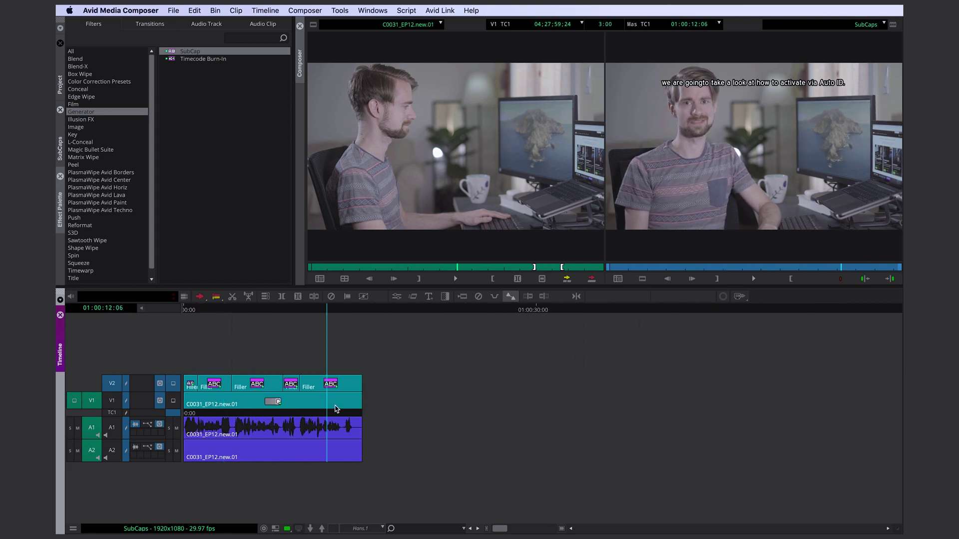
- Go to the end of the sequence and add a monitored third video track, V3
{"action": "left_click_drag", "start_coordinate": [336, 410], "coordinate": [434, 432]}
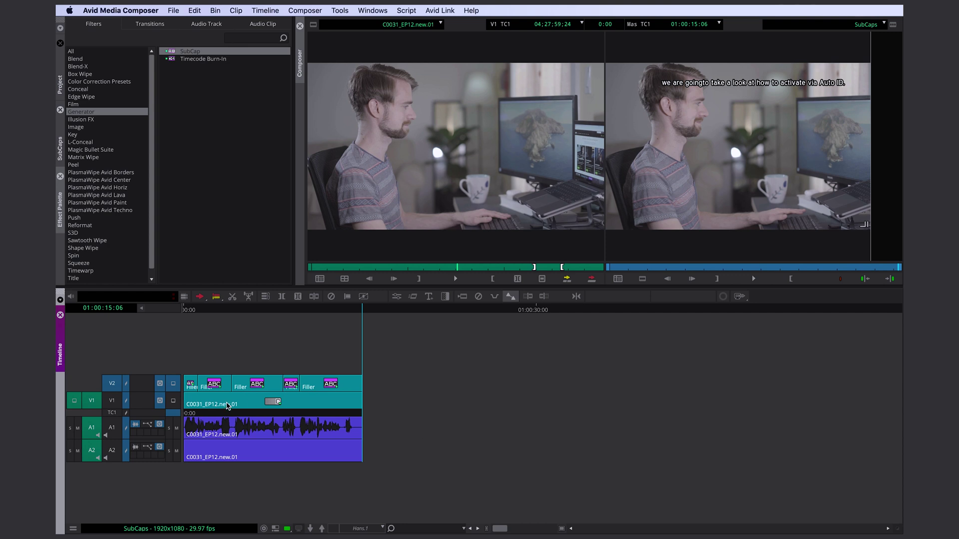
{"action": "key", "text": "super+y"}
{"action": "left_click", "coordinate": [118, 389]}
{"action": "left_click", "coordinate": [175, 375]}
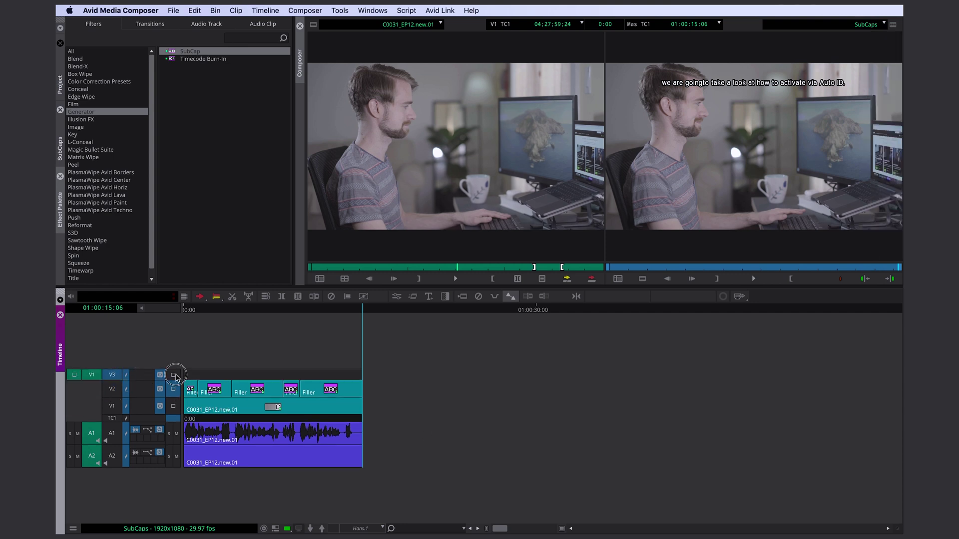
{"action": "left_click", "coordinate": [174, 375]}
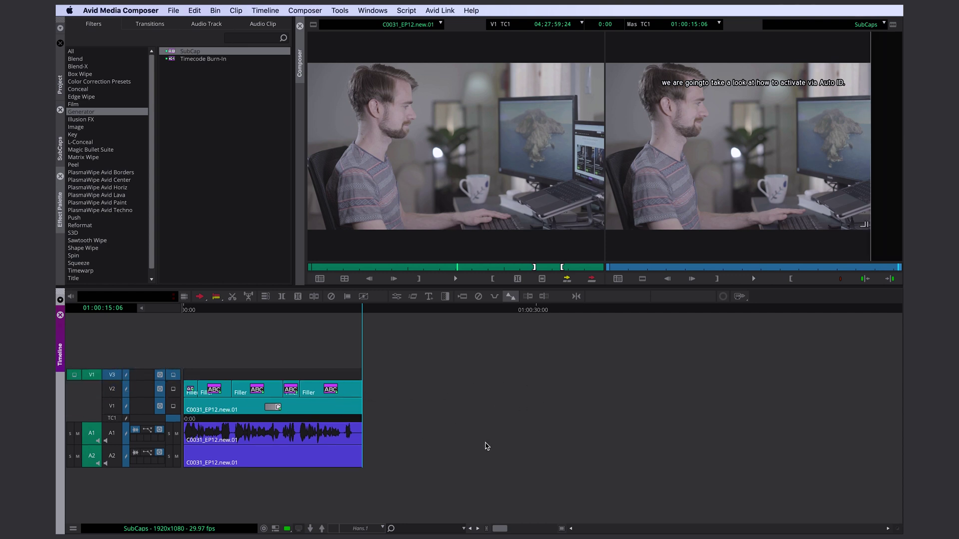
- Apply the SubCap effect to V3 past the end of the sequence and open its effect settings
{"action": "left_click_drag", "start_coordinate": [173, 53], "coordinate": [424, 375]}
{"action": "left_click", "coordinate": [407, 377]}
{"action": "left_click", "coordinate": [396, 296]}
- Change the V3 caption text to "GFX PLACEHOLDER" and set its font size to 78 pixels
{"action": "scroll", "coordinate": [164, 341], "scroll_direction": "down", "scroll_amount": 5}
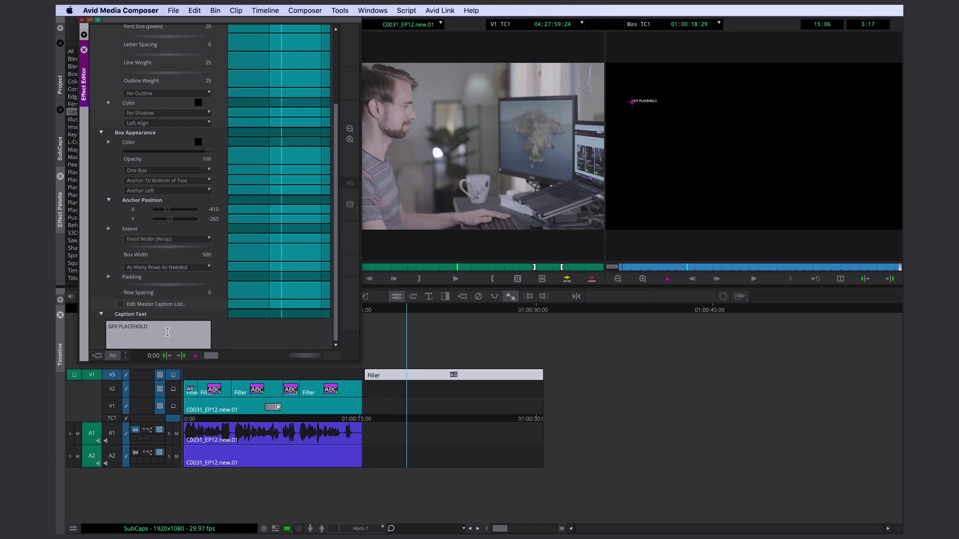
{"action": "scroll", "coordinate": [269, 334], "scroll_direction": "up", "scroll_amount": 5}
{"action": "left_click_drag", "start_coordinate": [156, 121], "coordinate": [170, 122]}
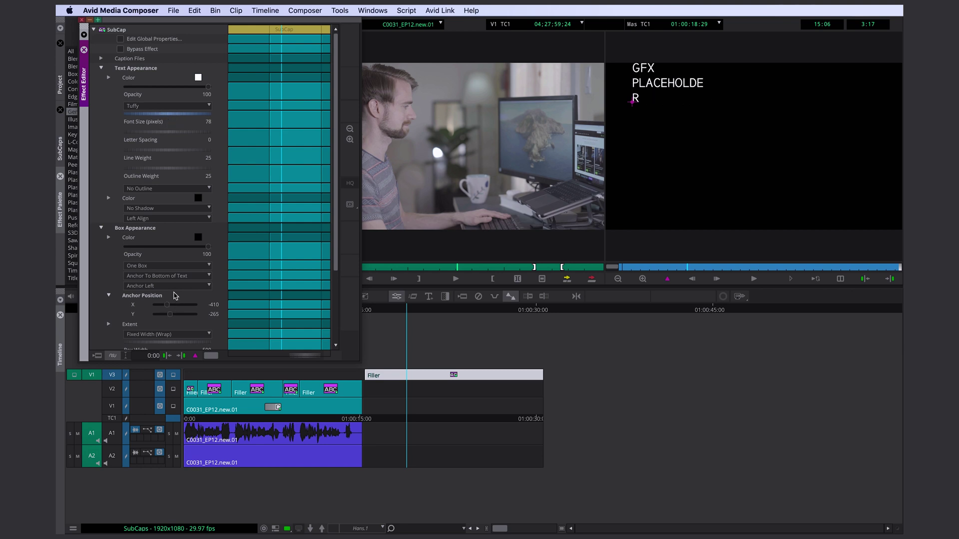
- Leave the placeholder's effect settings and make V2 the active track in place of V3
{"action": "left_click", "coordinate": [103, 77]}
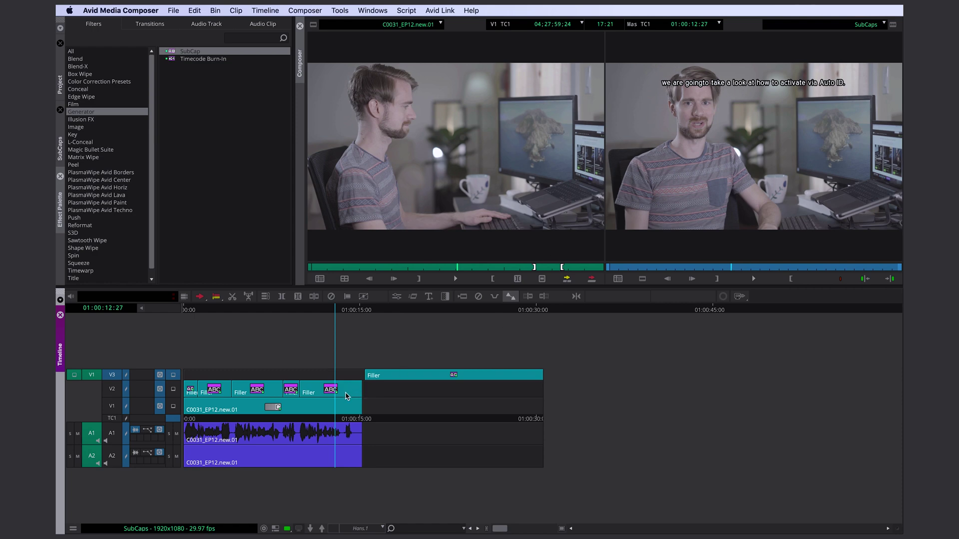
{"action": "left_click", "coordinate": [114, 392]}
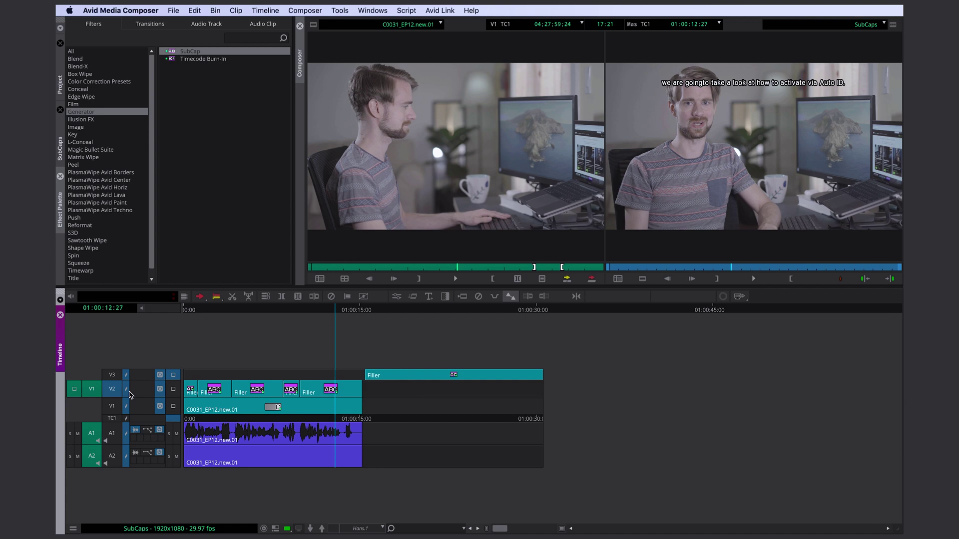
{"action": "key", "text": "apostrophe"}
- Review the V2 captions and the V3 graphics placeholder, returning to the start of the sequence
{"action": "left_click_drag", "start_coordinate": [167, 315], "coordinate": [183, 320]}
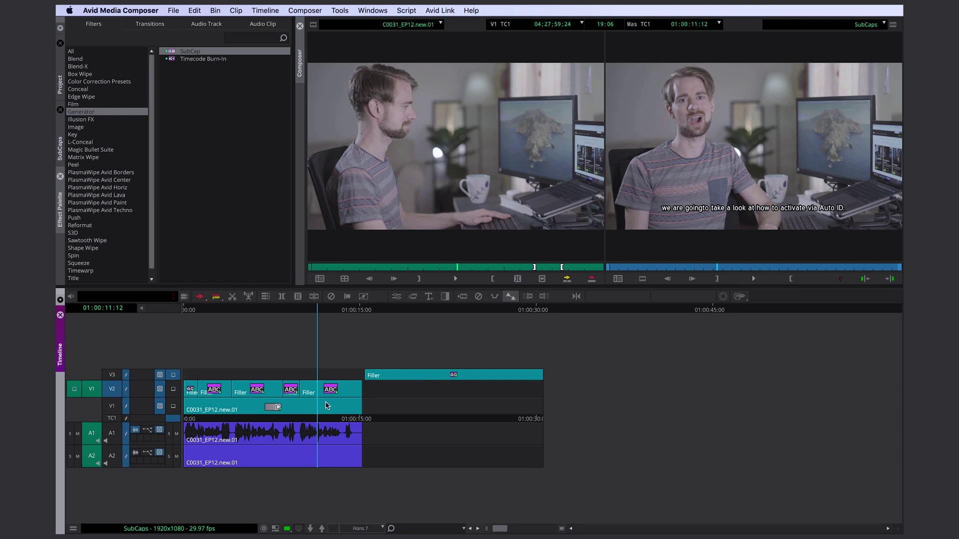
{"action": "left_click_drag", "start_coordinate": [327, 403], "coordinate": [188, 419]}
{"action": "left_click_drag", "start_coordinate": [287, 397], "coordinate": [410, 399]}
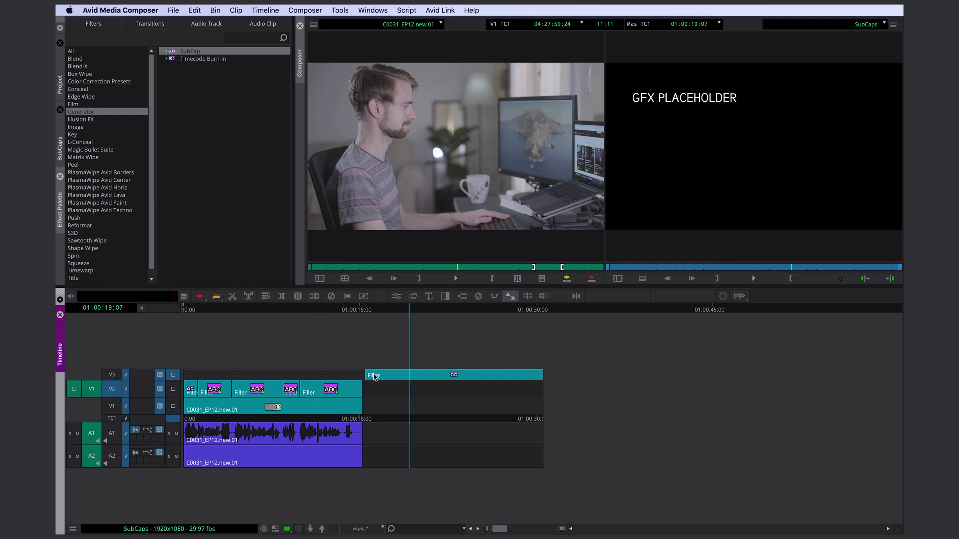
{"action": "key", "text": "Home"}
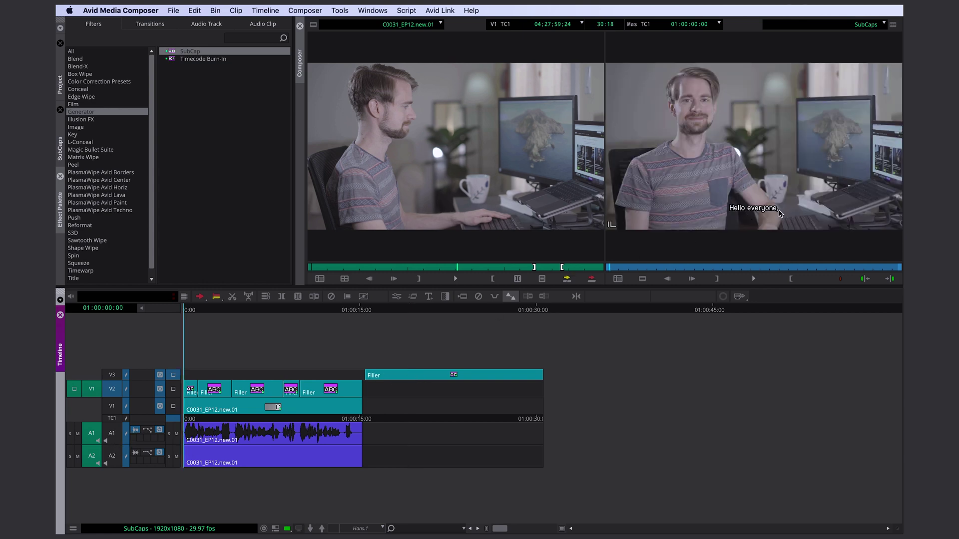
{"action": "left_click_drag", "start_coordinate": [190, 406], "coordinate": [186, 406]}
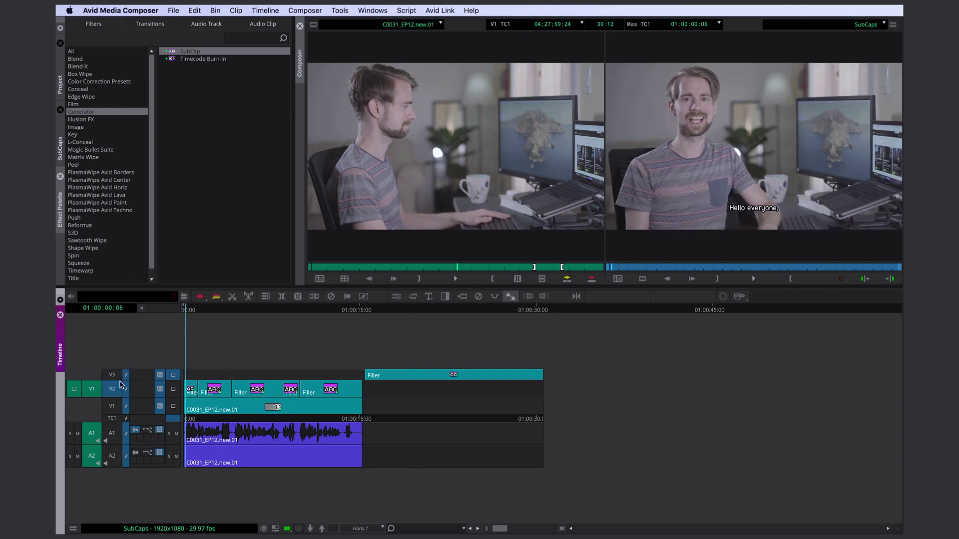
- Mark the full sequence with only V2 and V3 selected and save it as a subsequence in the SubCaps bin
{"action": "left_click", "coordinate": [117, 377]}
{"action": "key", "text": "t"}
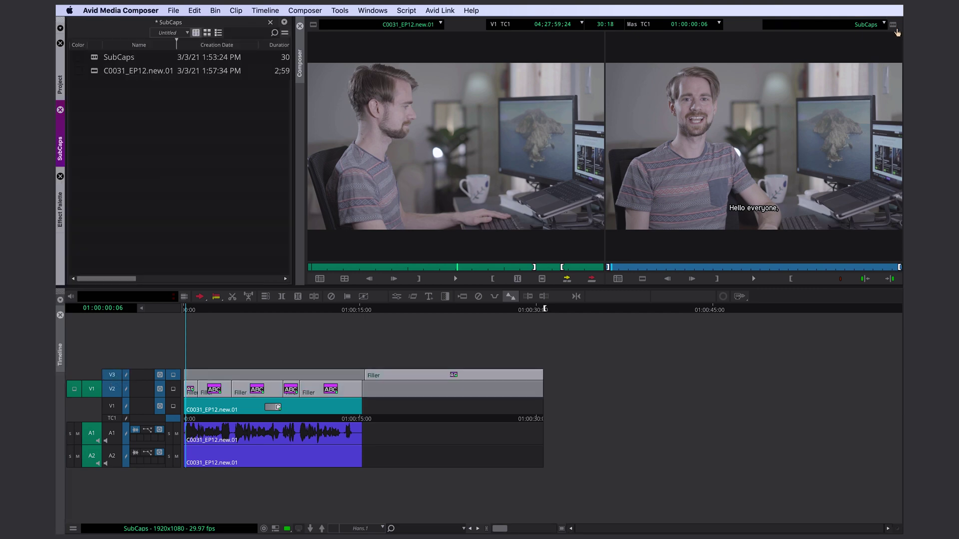
{"action": "left_click_drag", "start_coordinate": [896, 33], "coordinate": [139, 158]}
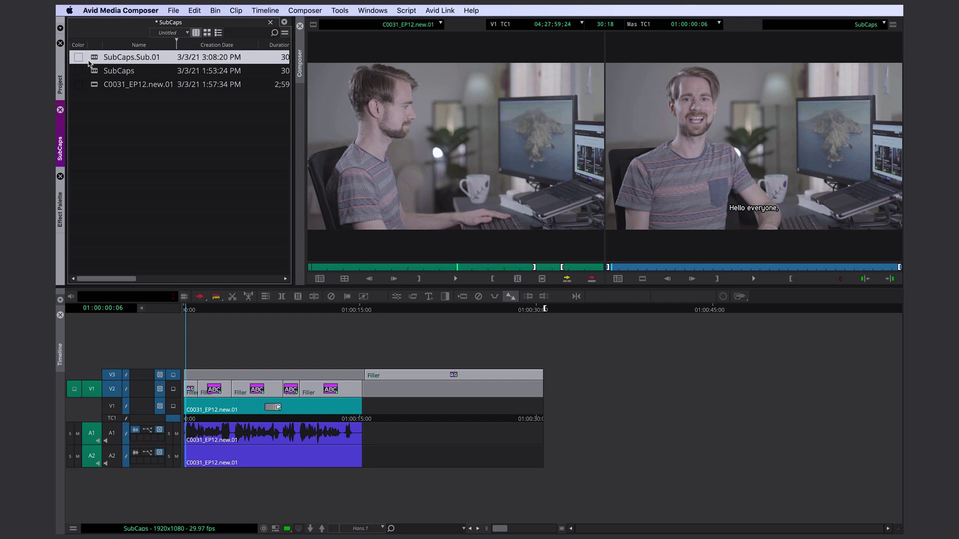
- Load the new subsequence SubCaps.Sub.01 and check its captions and placeholder, returning to the first V2 caption
{"action": "double_click", "coordinate": [96, 60]}
{"action": "left_click_drag", "start_coordinate": [239, 405], "coordinate": [411, 444]}
{"action": "left_click", "coordinate": [549, 422]}
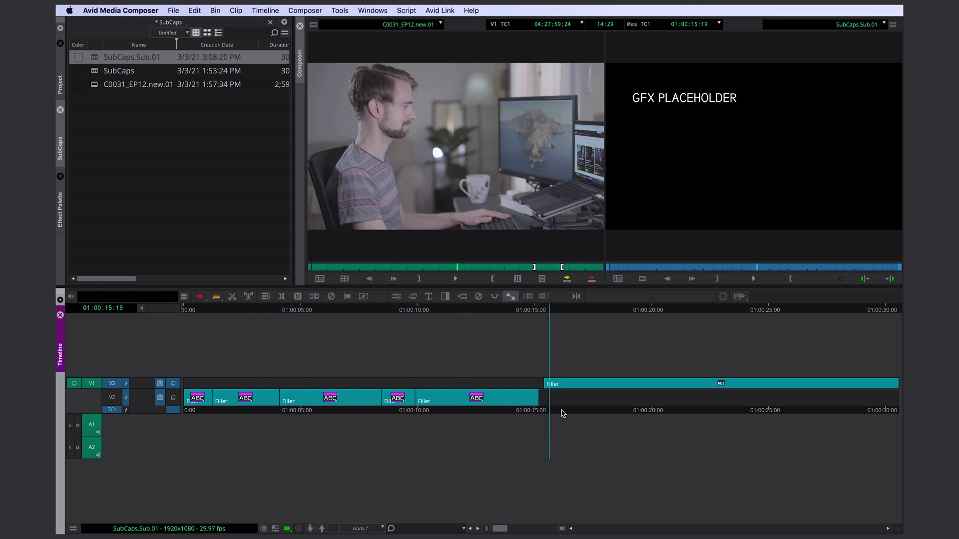
{"action": "left_click", "coordinate": [694, 407]}
{"action": "left_click", "coordinate": [195, 402]}
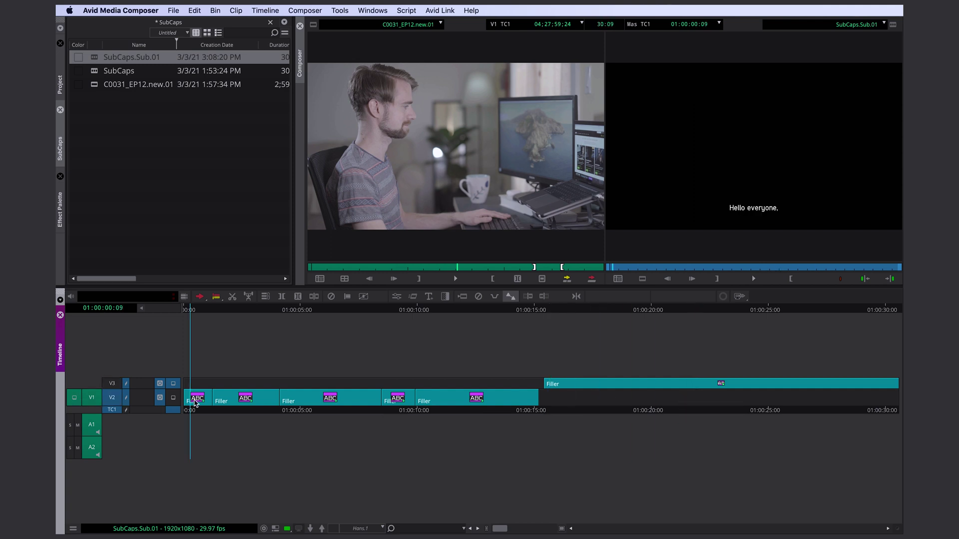
{"action": "key", "text": "space"}
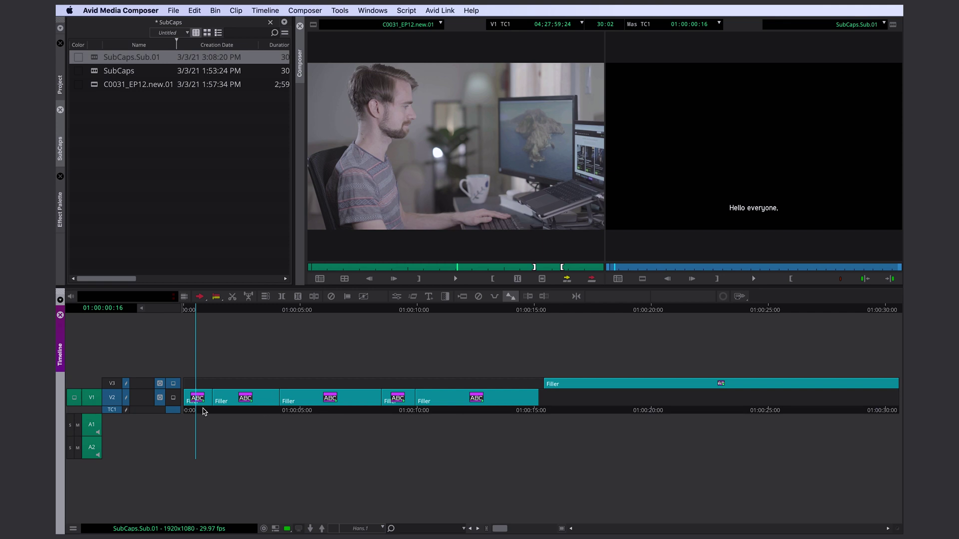
- Open the first V2 caption's SubCap settings, collapse the text and box appearance groups, and expand the caption file options
{"action": "left_click", "coordinate": [199, 403]}
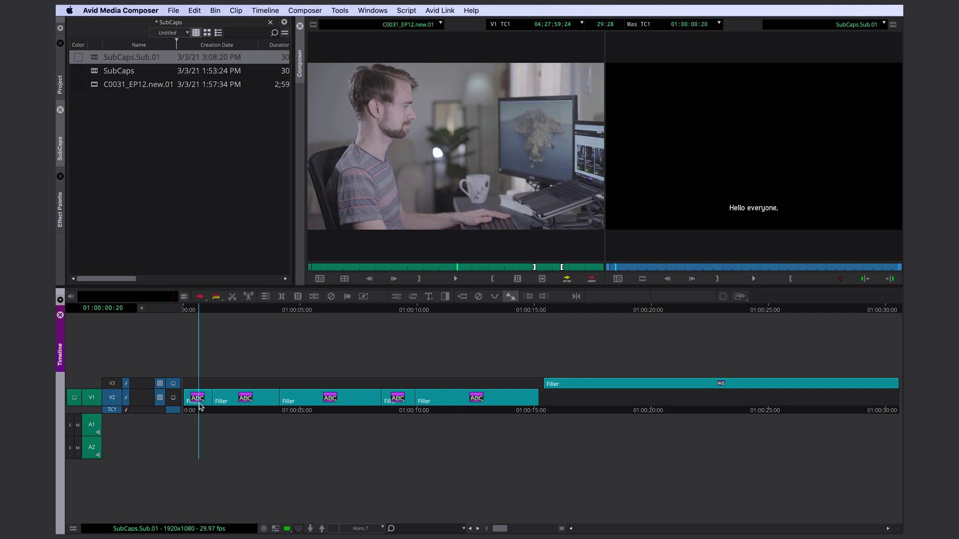
{"action": "double_click", "coordinate": [199, 402]}
{"action": "left_click", "coordinate": [101, 228]}
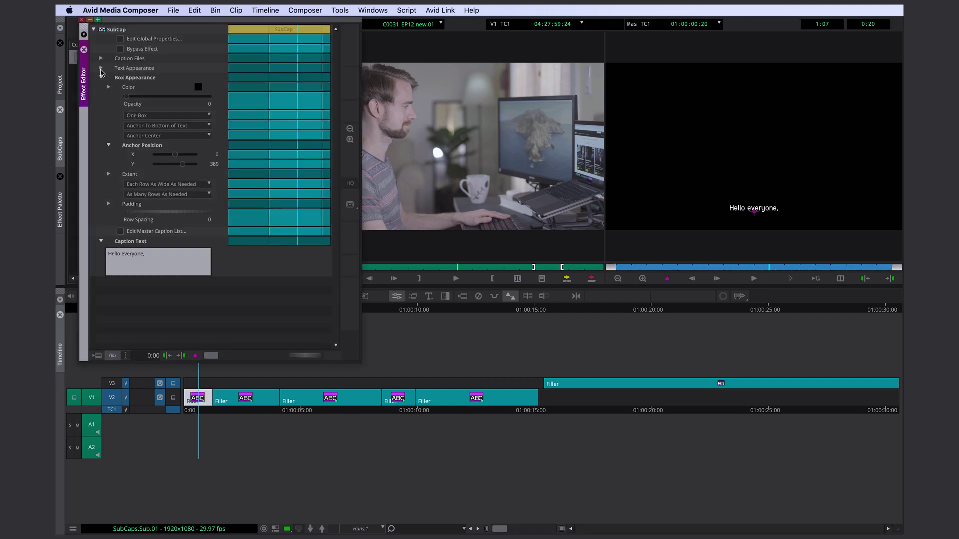
{"action": "left_click", "coordinate": [101, 68]}
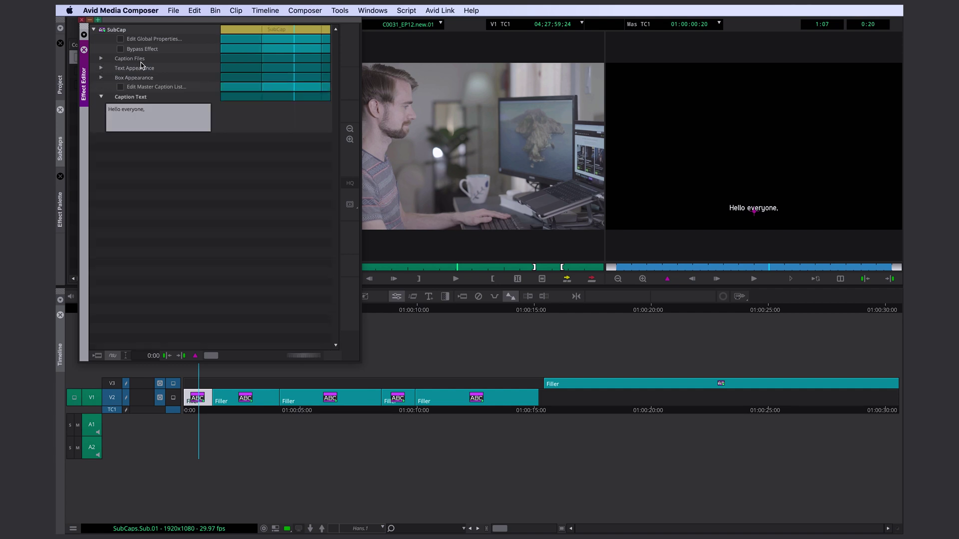
{"action": "left_click", "coordinate": [102, 59]}
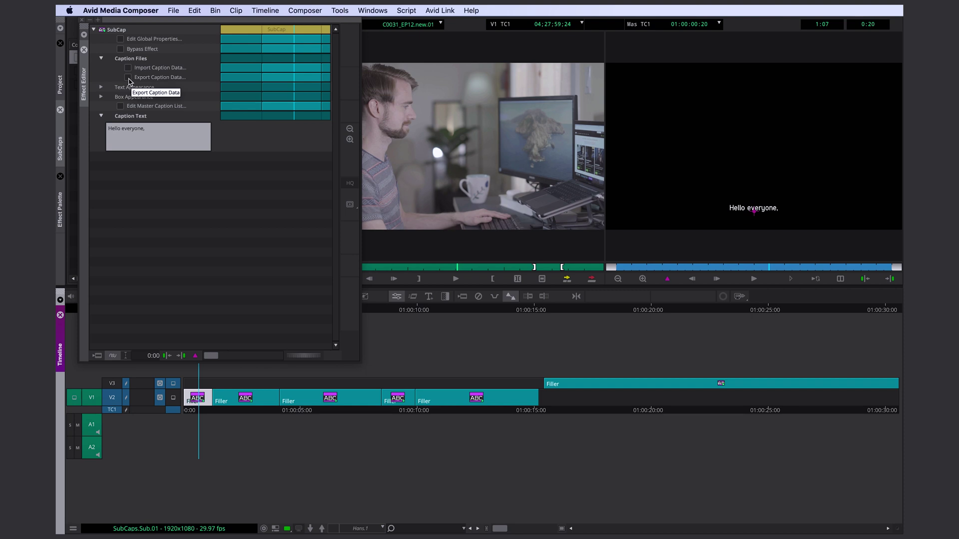
- Export the caption data to the SubCaps folder as an Avid DS Caption File (*.txt) named "Subcaps"
{"action": "left_click", "coordinate": [128, 78]}
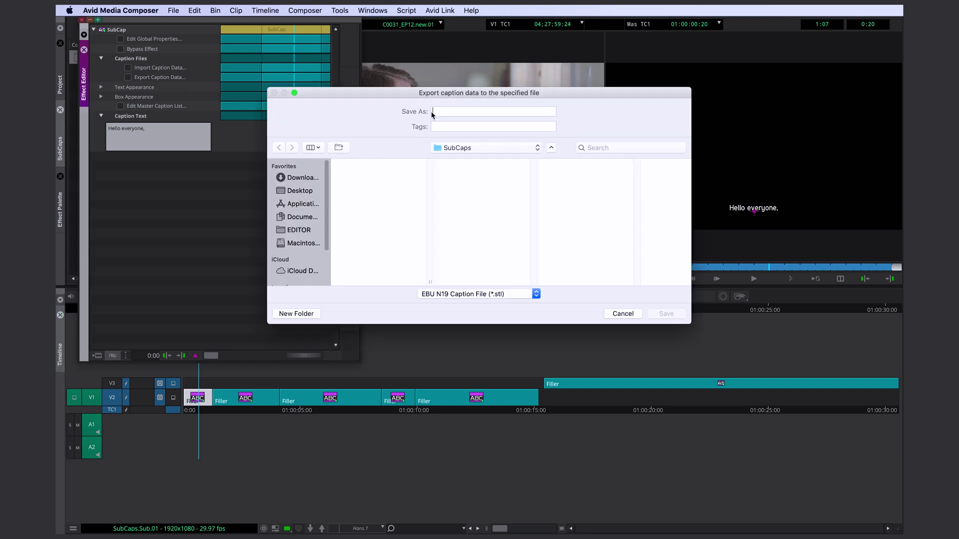
{"action": "type", "text": "Subcaps"}
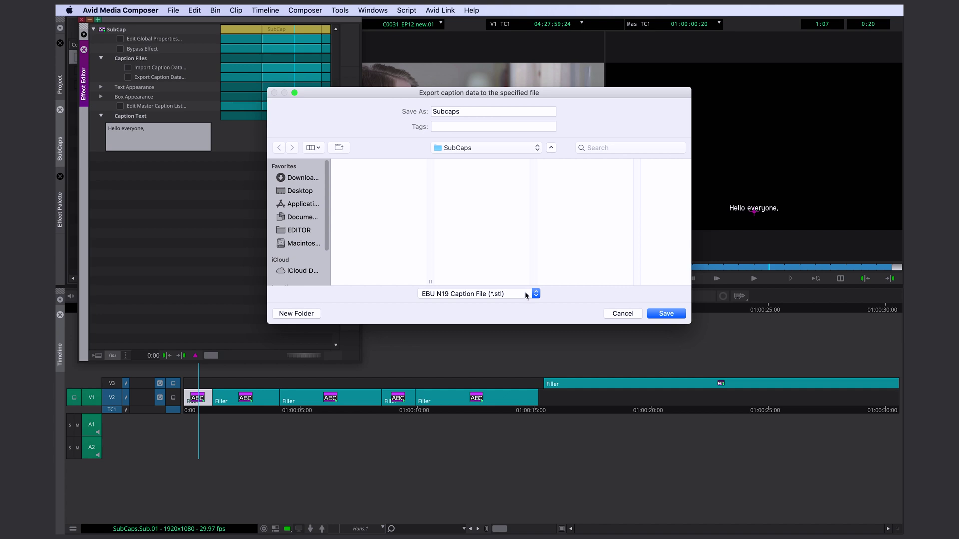
{"action": "left_click", "coordinate": [526, 295]}
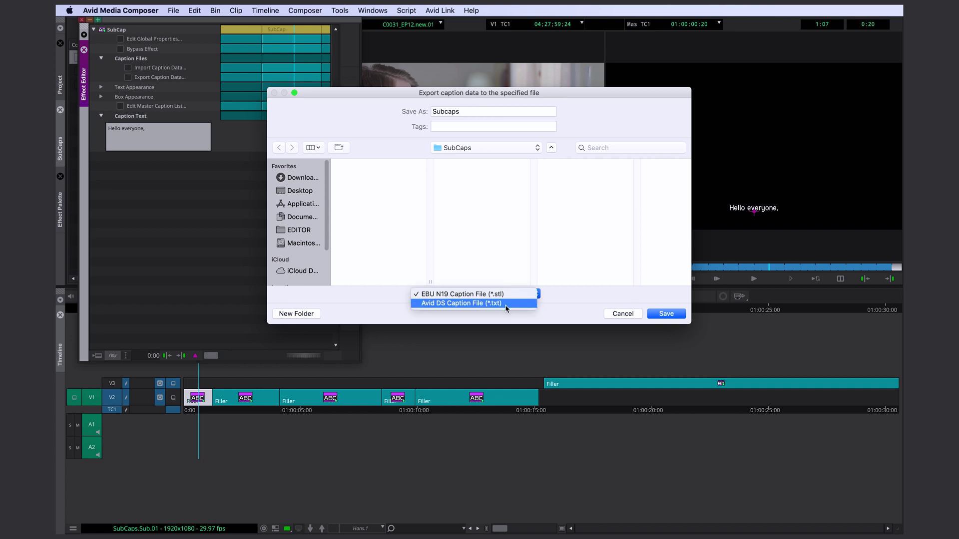
{"action": "left_click", "coordinate": [505, 304]}
{"action": "left_click", "coordinate": [666, 314]}
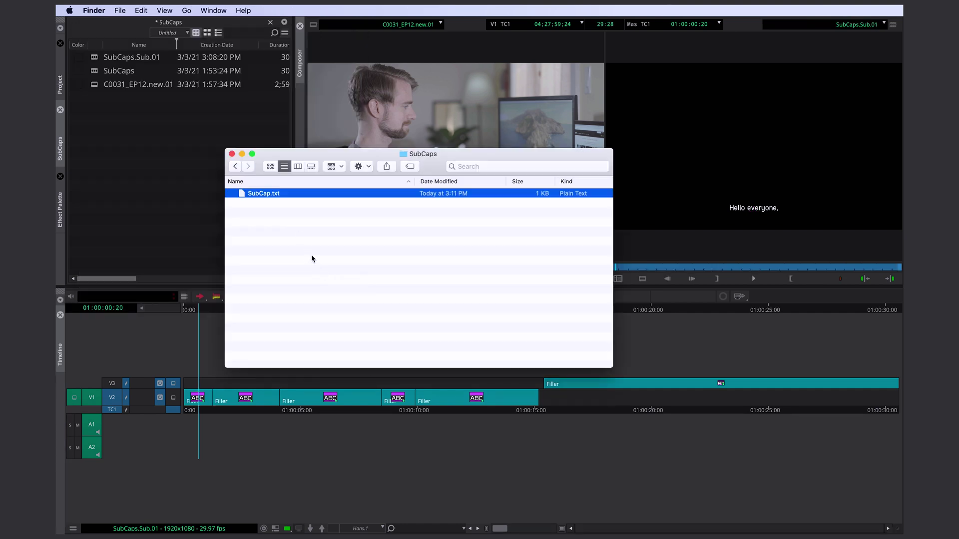
- Open SubCap.txt in TextEdit, add "BLA BLA BLA..." after "Auto ID." in the fifth caption, then save and close it
{"action": "double_click", "coordinate": [244, 195]}
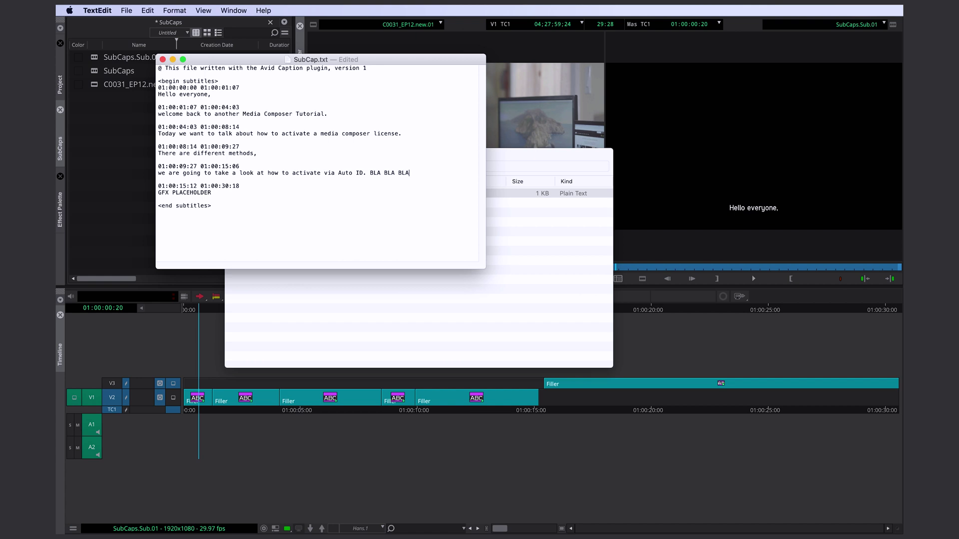
{"action": "key", "text": "super+s"}
{"action": "left_click", "coordinate": [163, 59]}
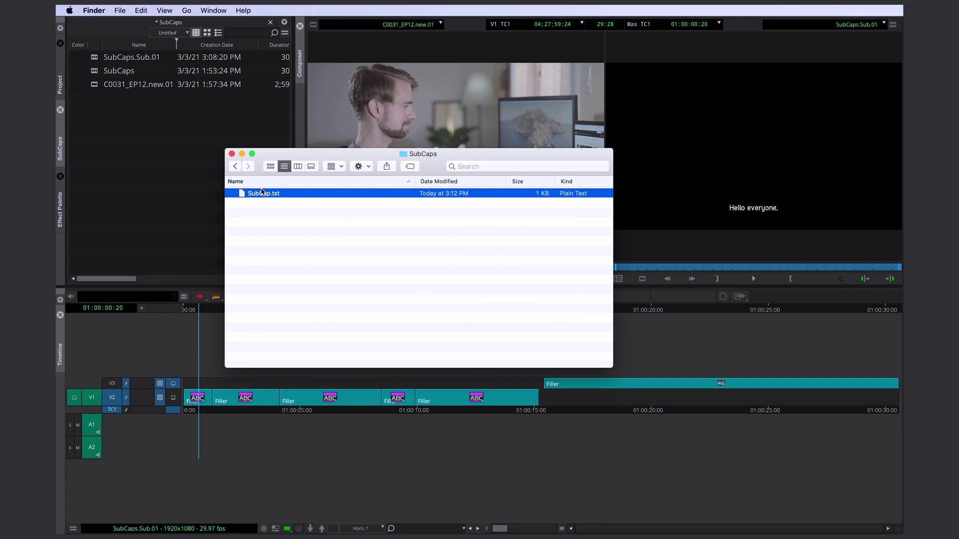
- Return to Avid Media Composer, reopen the first V2 caption's SubCap settings and import the caption data from SubCap.txt
{"action": "left_click", "coordinate": [194, 243]}
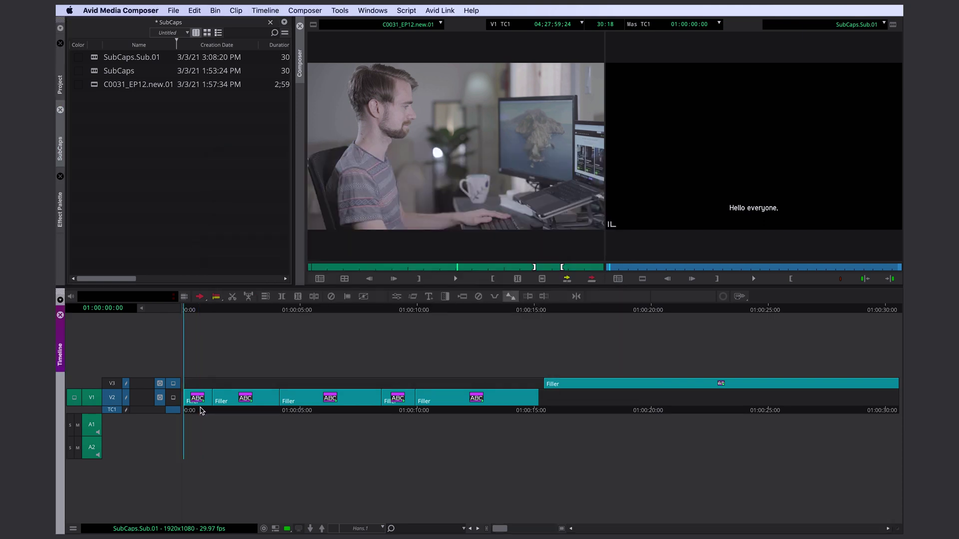
{"action": "key", "text": "super+8"}
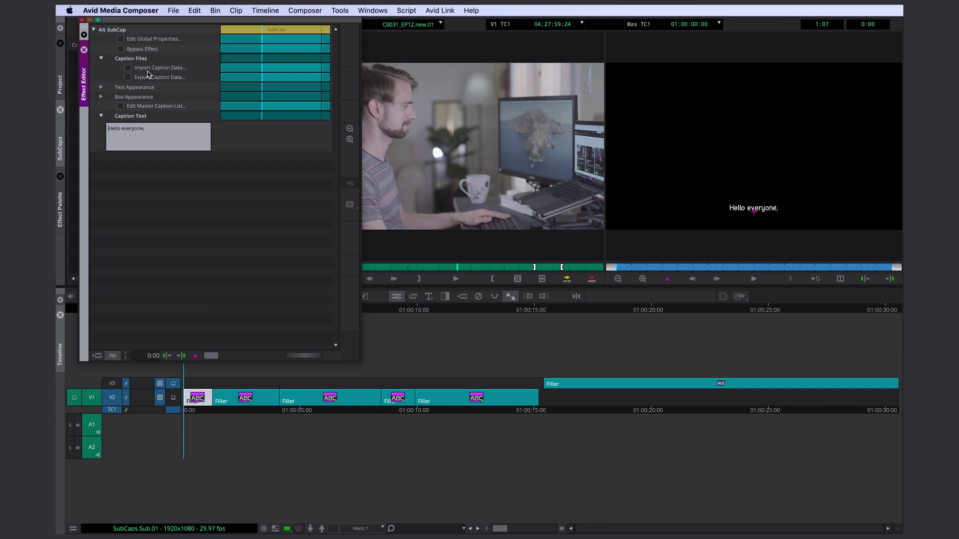
{"action": "left_click", "coordinate": [128, 68]}
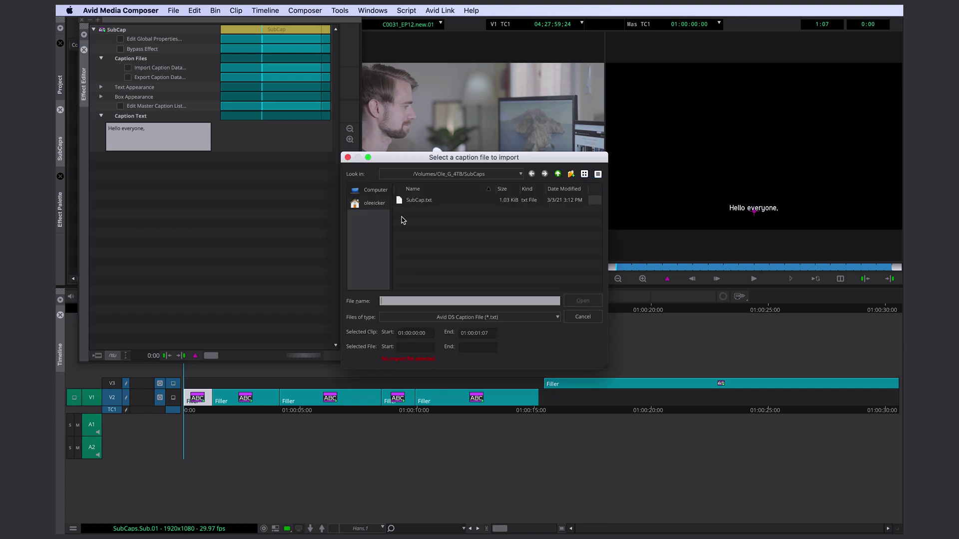
{"action": "left_click", "coordinate": [414, 202]}
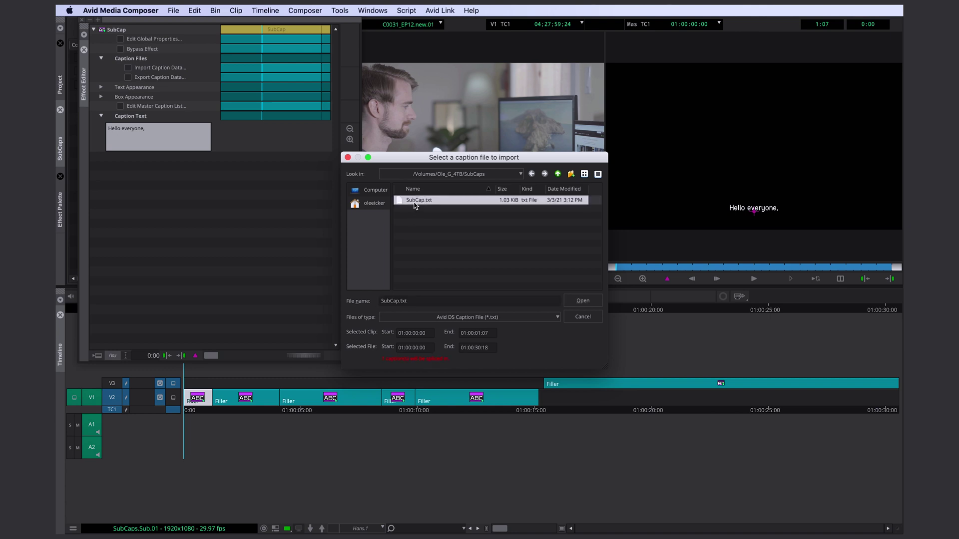
{"action": "left_click", "coordinate": [581, 301]}
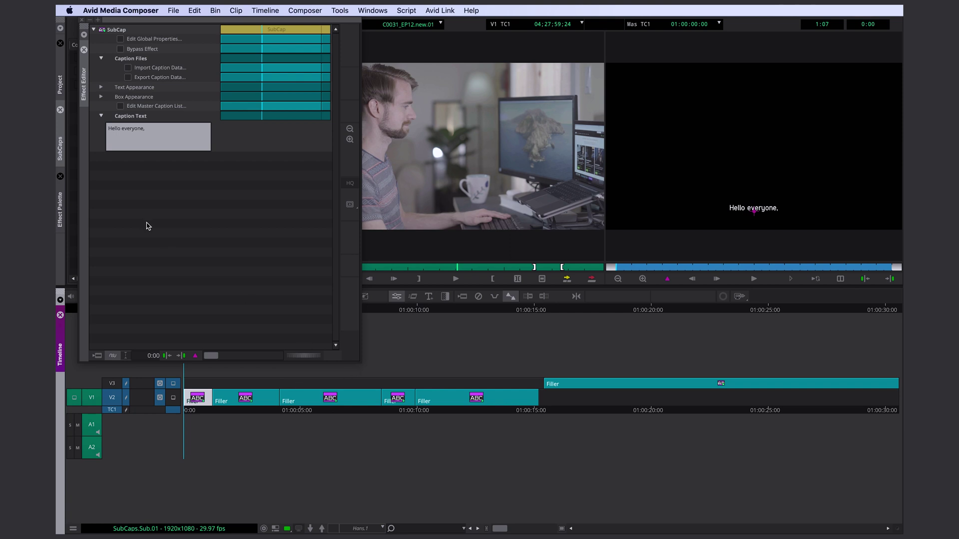
- Leave the effect settings, go to the last V2 caption and open its SubCap settings to examine the imported text
{"action": "left_click", "coordinate": [82, 20]}
{"action": "left_click_drag", "start_coordinate": [234, 410], "coordinate": [434, 410]}
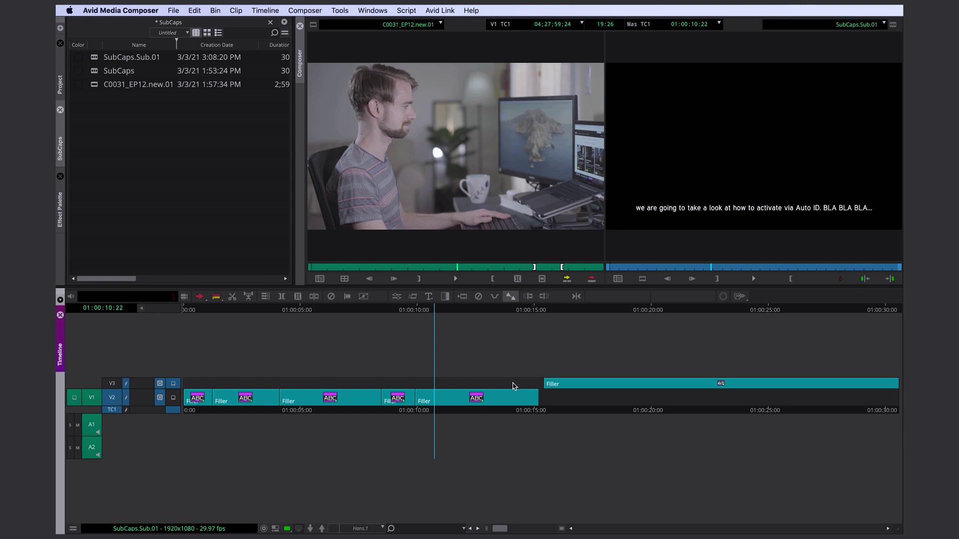
{"action": "key", "text": "F8"}
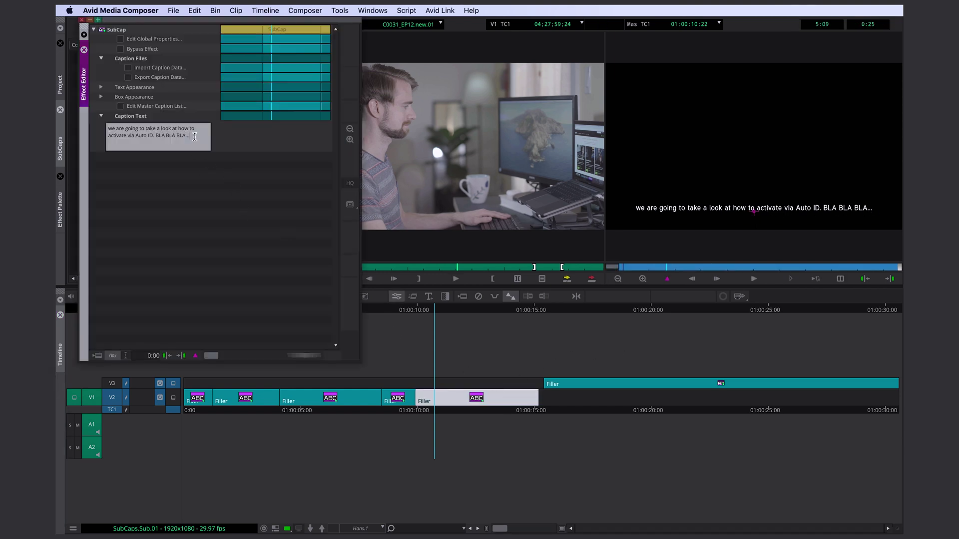